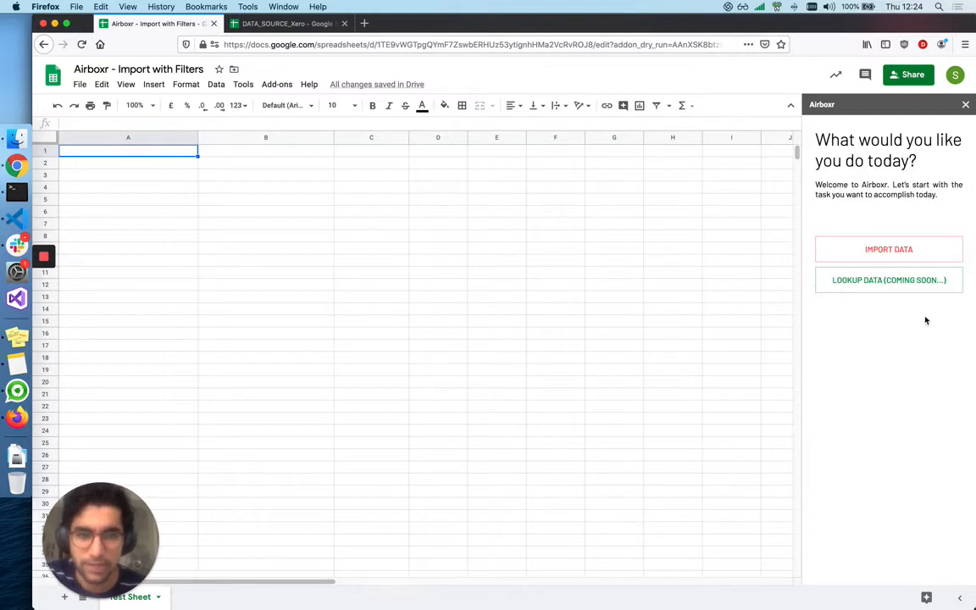
Start a data import from the Xero source using its Contacts table.
left_click(904, 251)
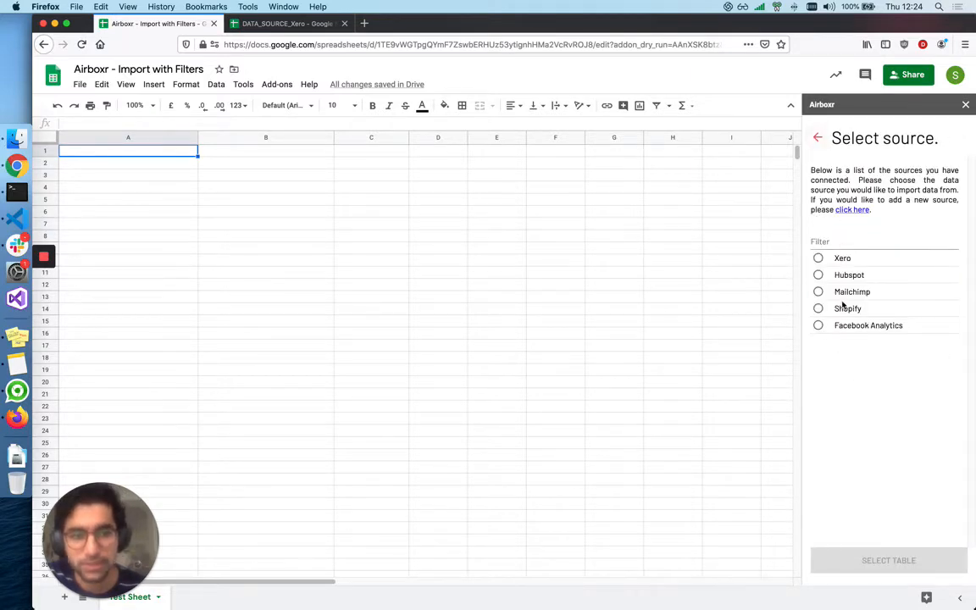
left_click(818, 259)
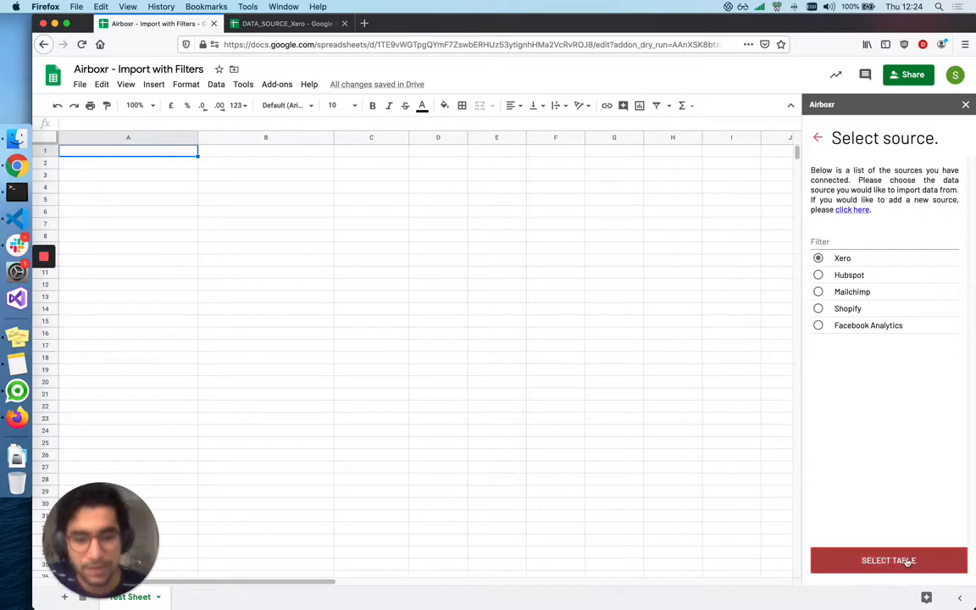
left_click(907, 561)
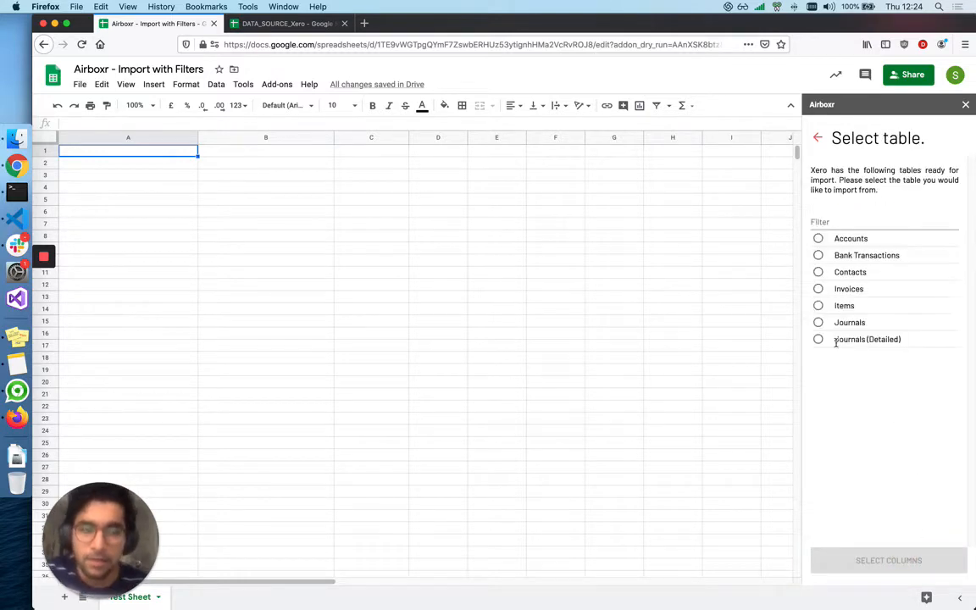
left_click(818, 273)
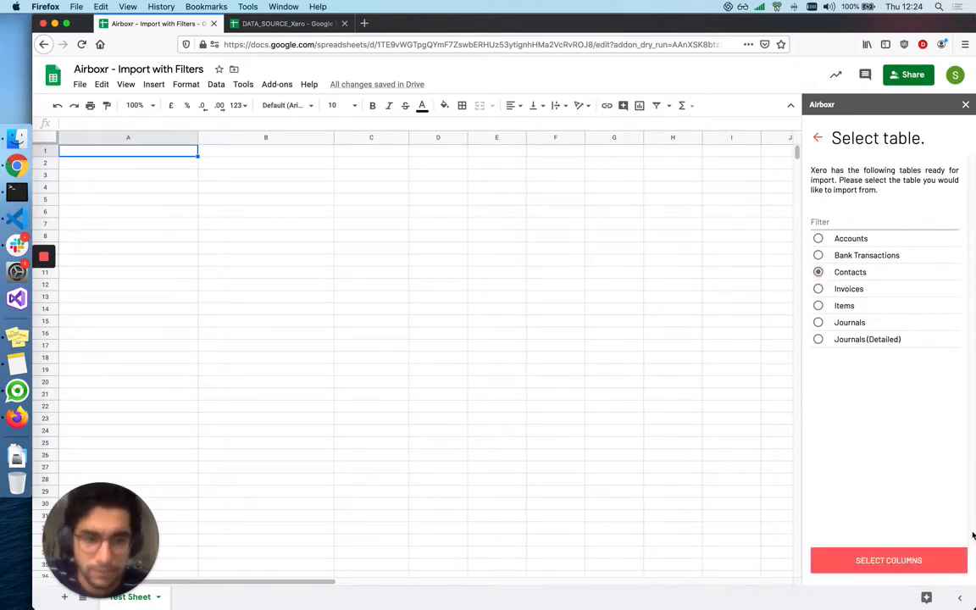
left_click(915, 563)
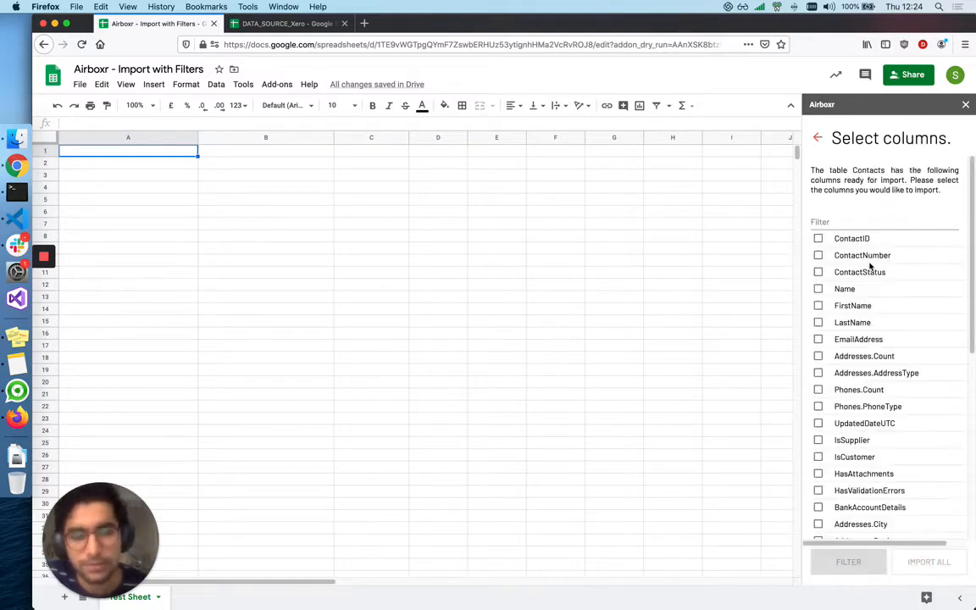
Choose the Name, UpdatedDateUTC and IsSupplier columns of the Contacts table for import.
left_click(818, 289)
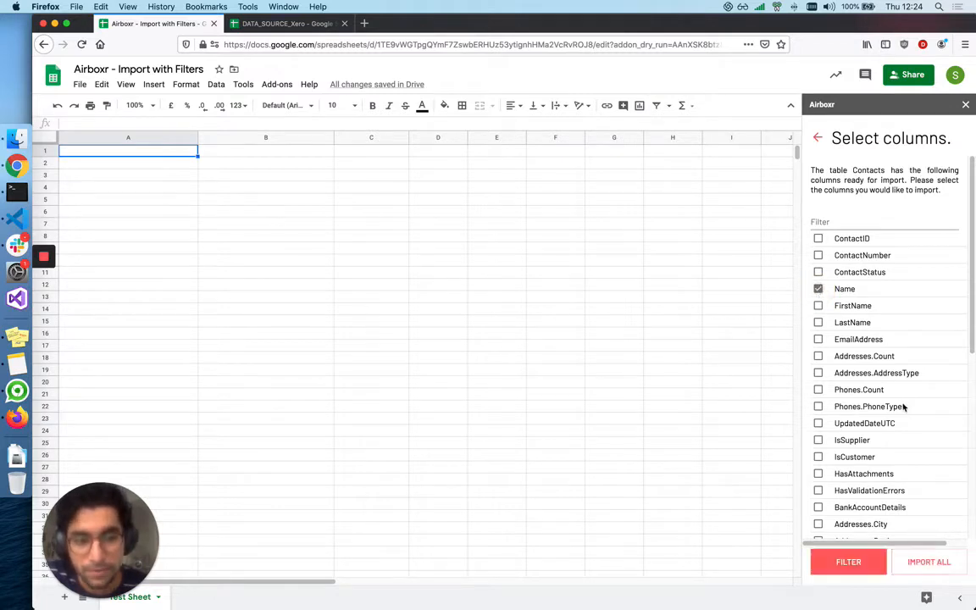
left_click(818, 424)
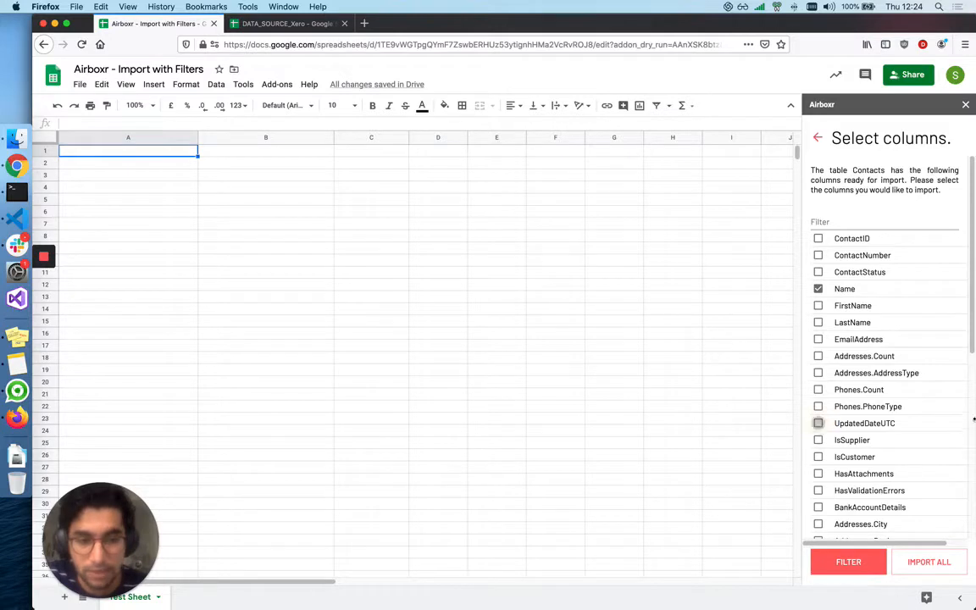
left_click(857, 222)
type("iss")
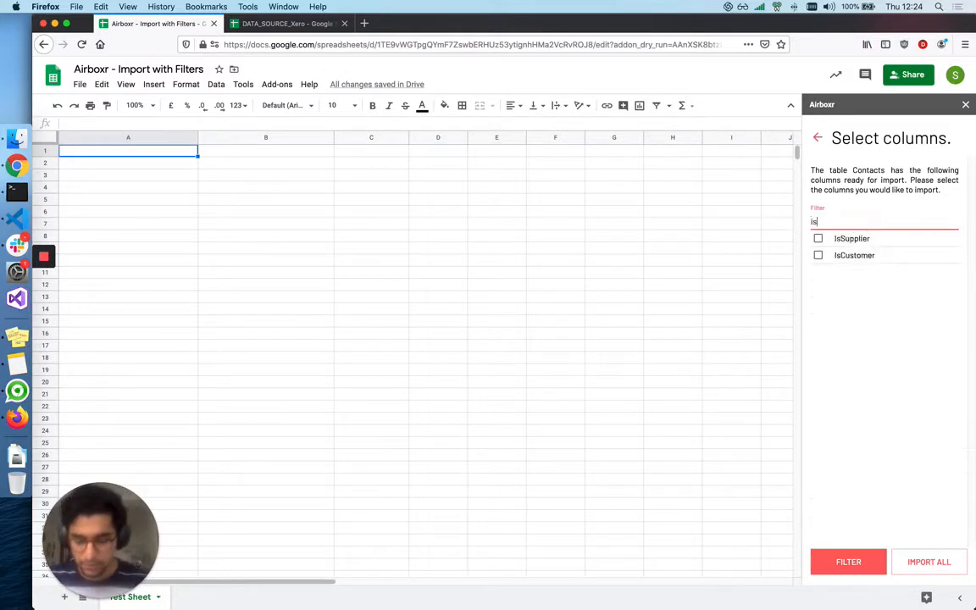
left_click(819, 240)
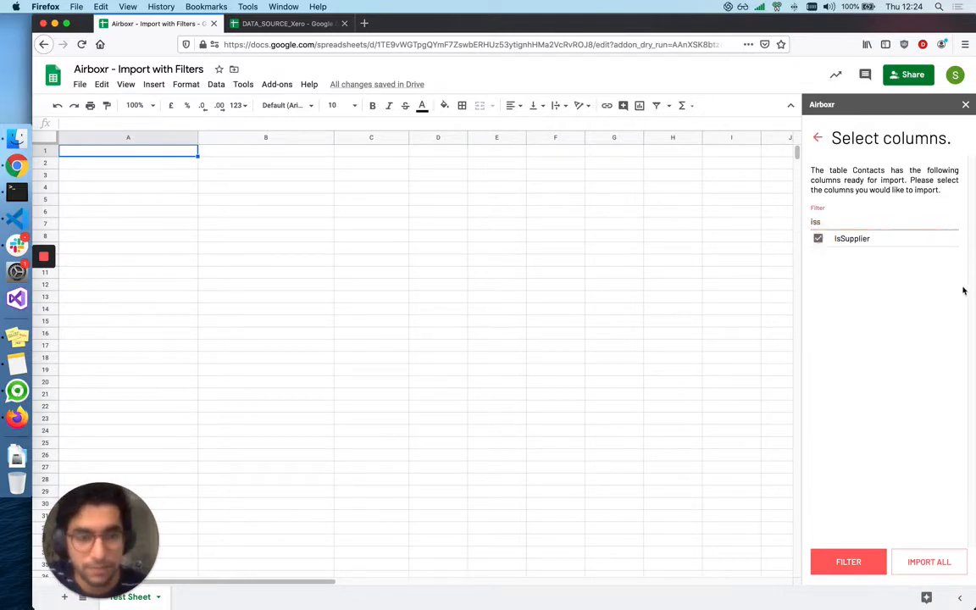
double_click(867, 223)
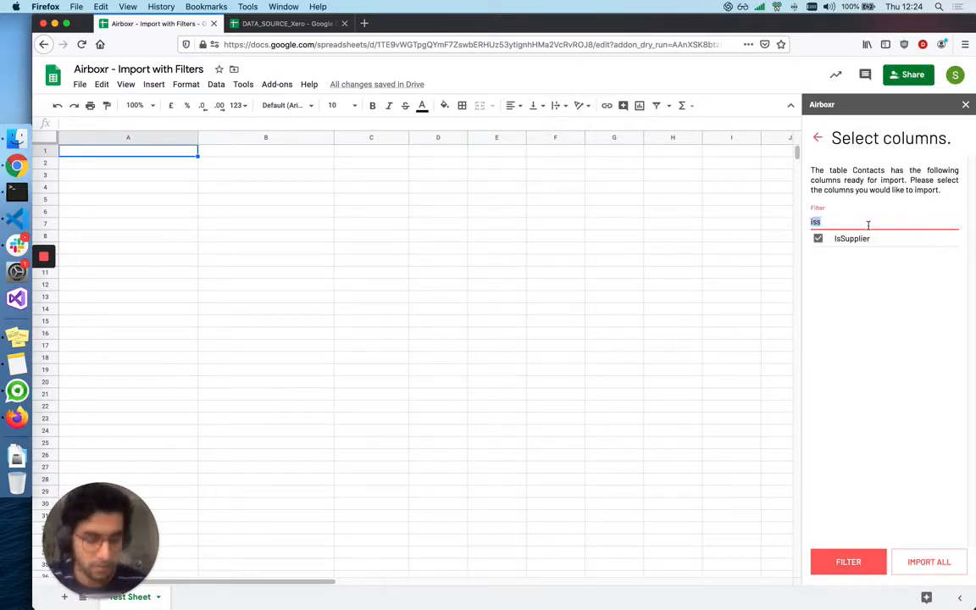
key("BackSpace")
scroll(859, 342, "down", 1)
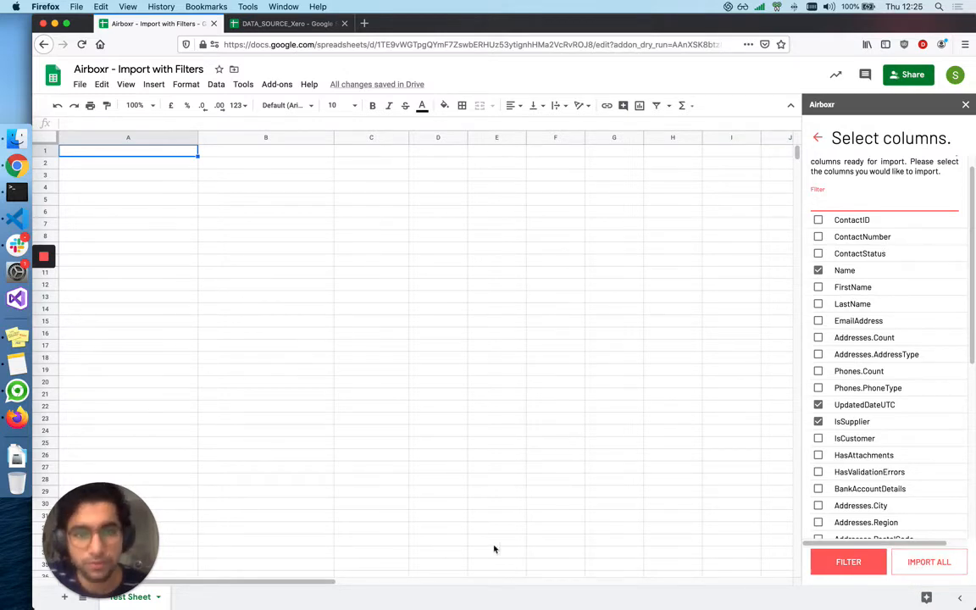
Add a text filter for Name contains "airboxr" and import the matching contacts.
left_click(862, 566)
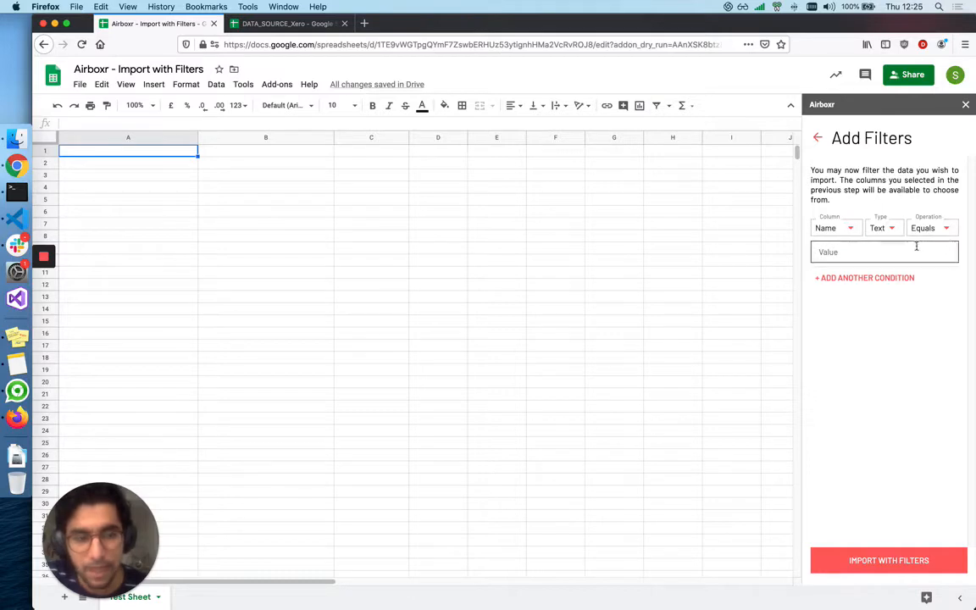
left_click(949, 231)
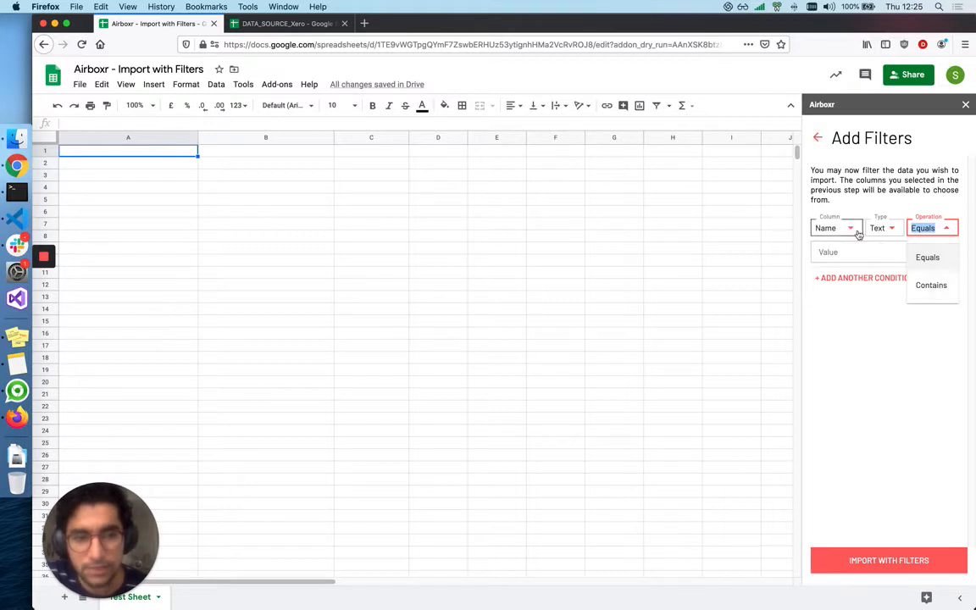
left_click(931, 286)
left_click(902, 253)
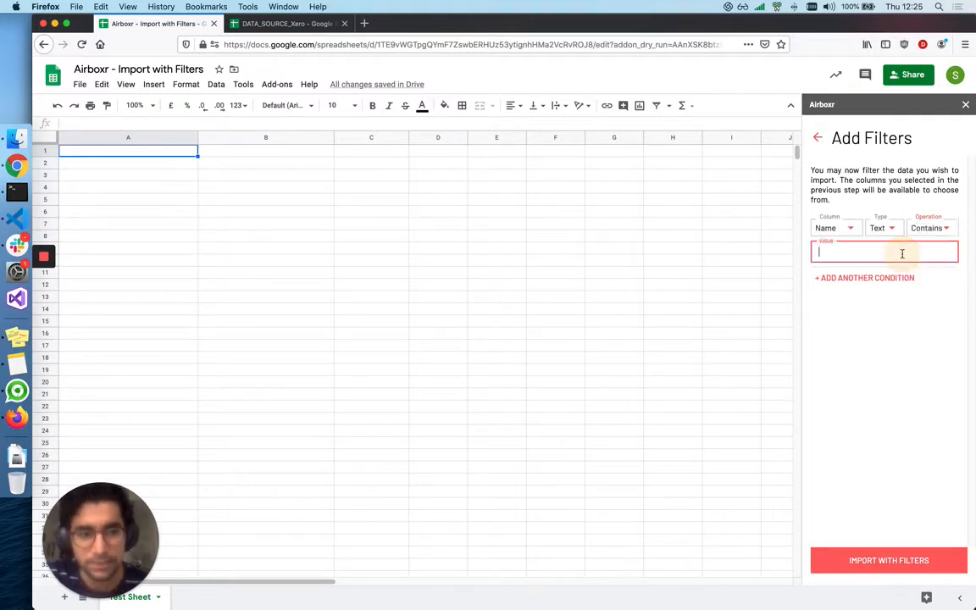
type("airboxr")
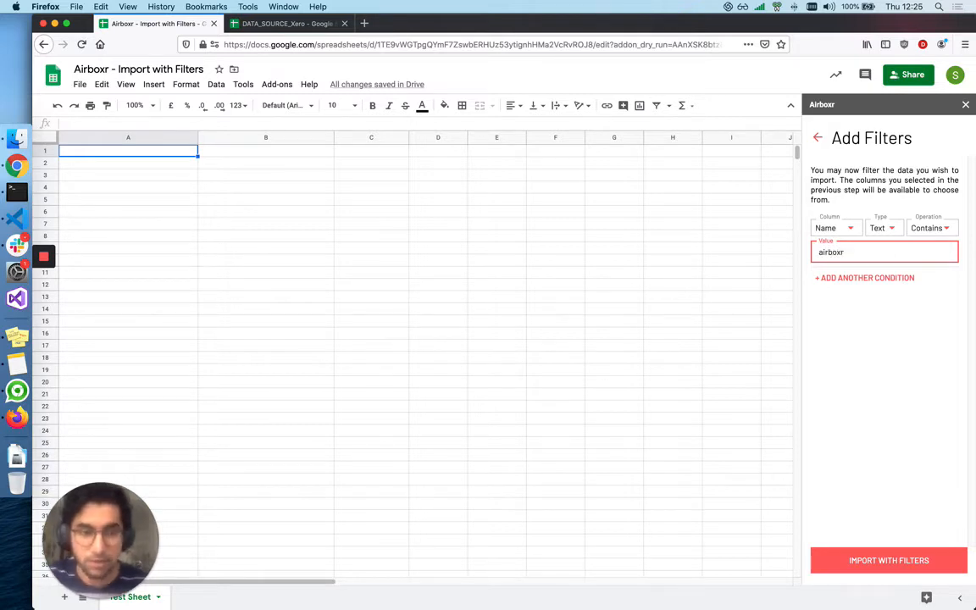
left_click(850, 353)
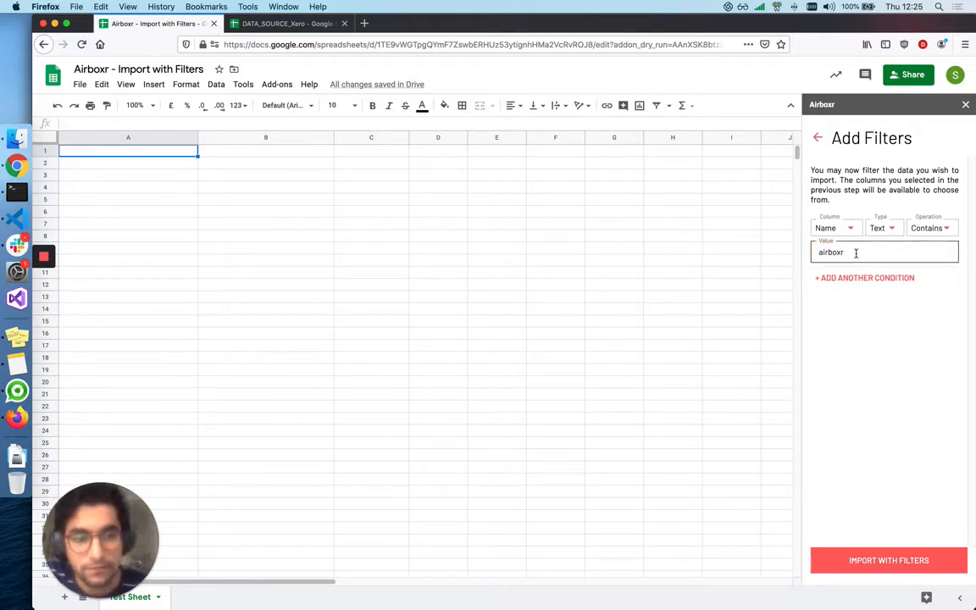
left_click(915, 563)
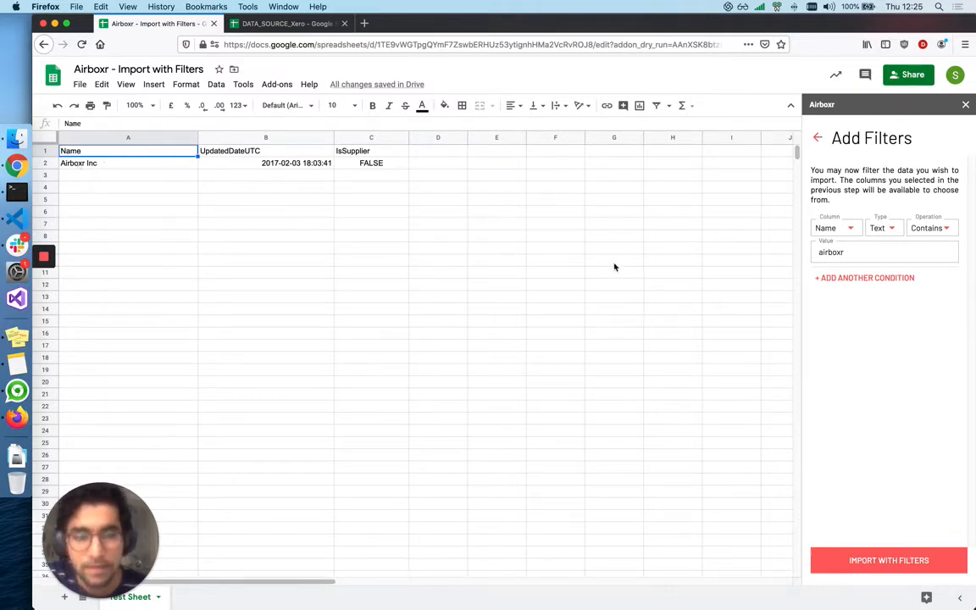
Cut the imported contact data out of the sheet and make A1 the active cell.
left_click(214, 198)
left_click_drag(164, 153, 389, 193)
key("super+x")
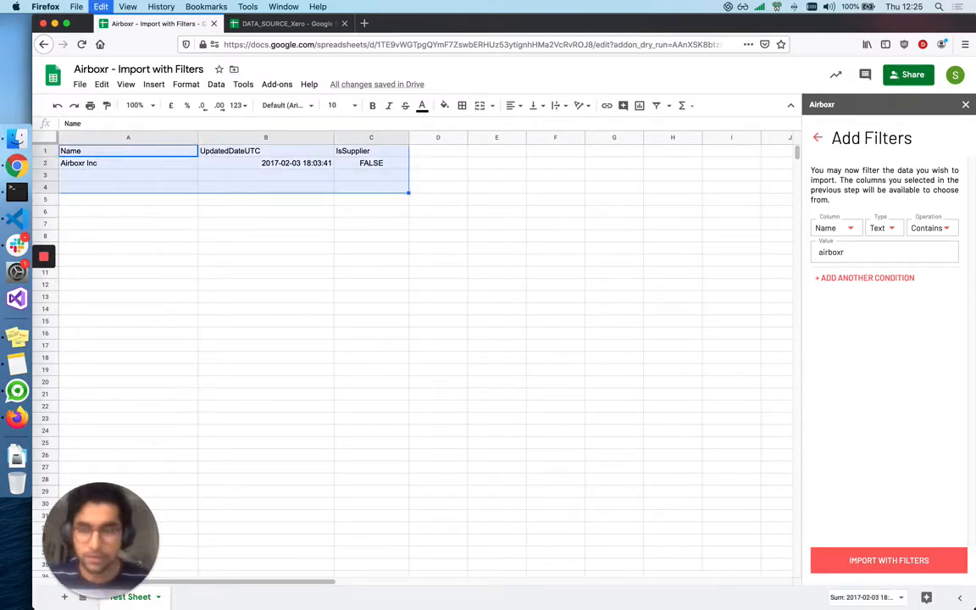
left_click(271, 226)
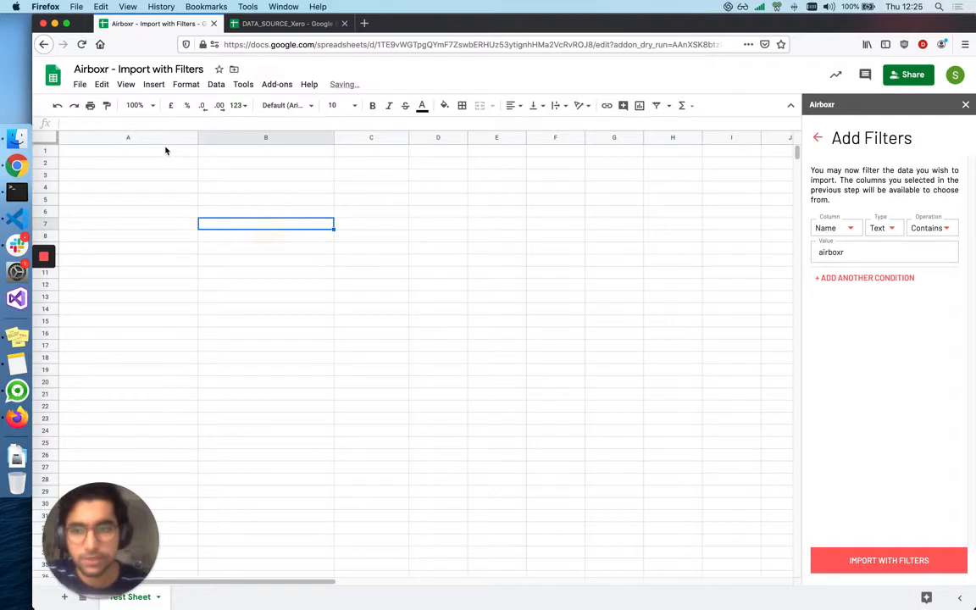
left_click(164, 149)
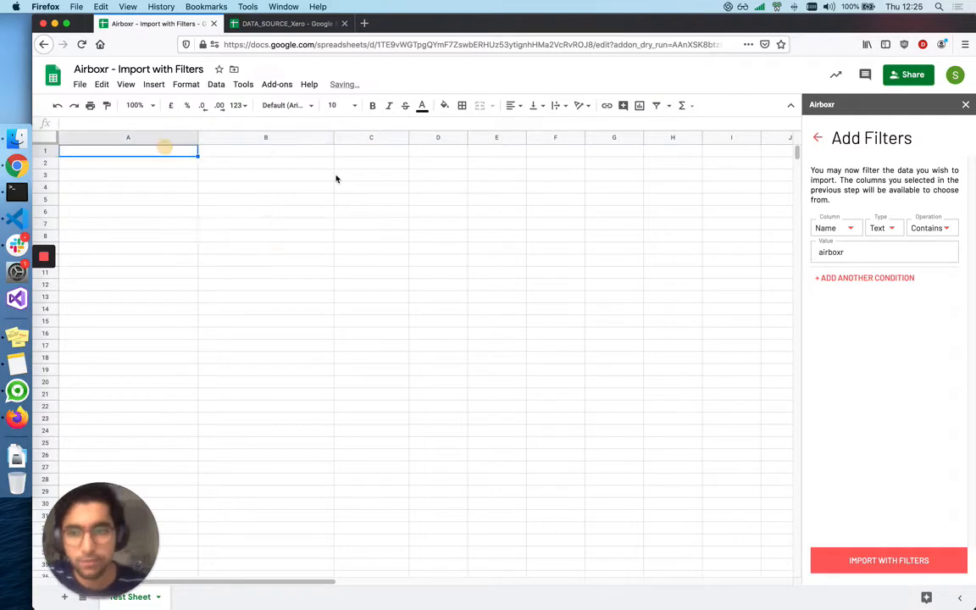
Replace the Name filter condition with an UpdatedDateUTC date condition using the < operation.
left_click(889, 279)
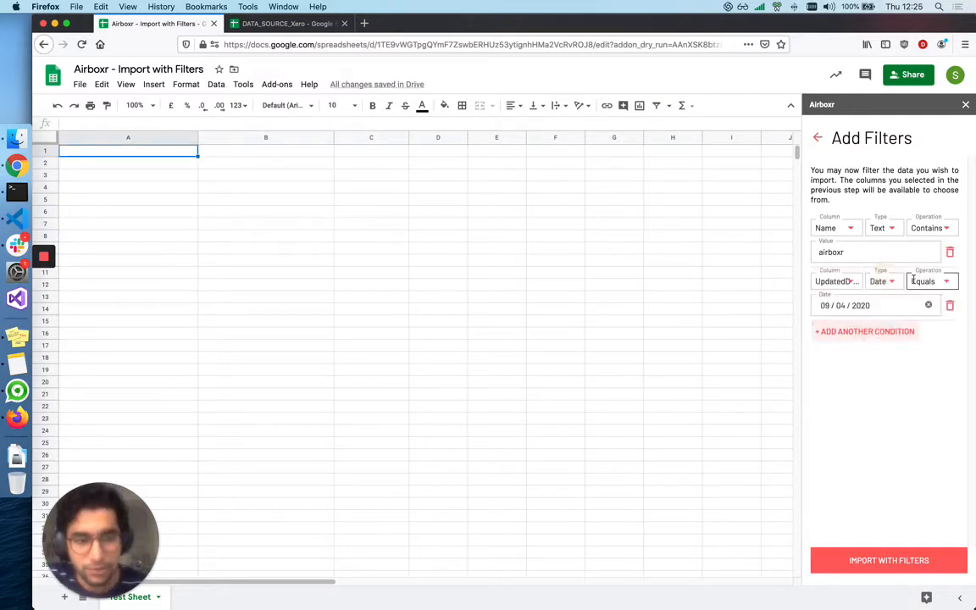
left_click(950, 253)
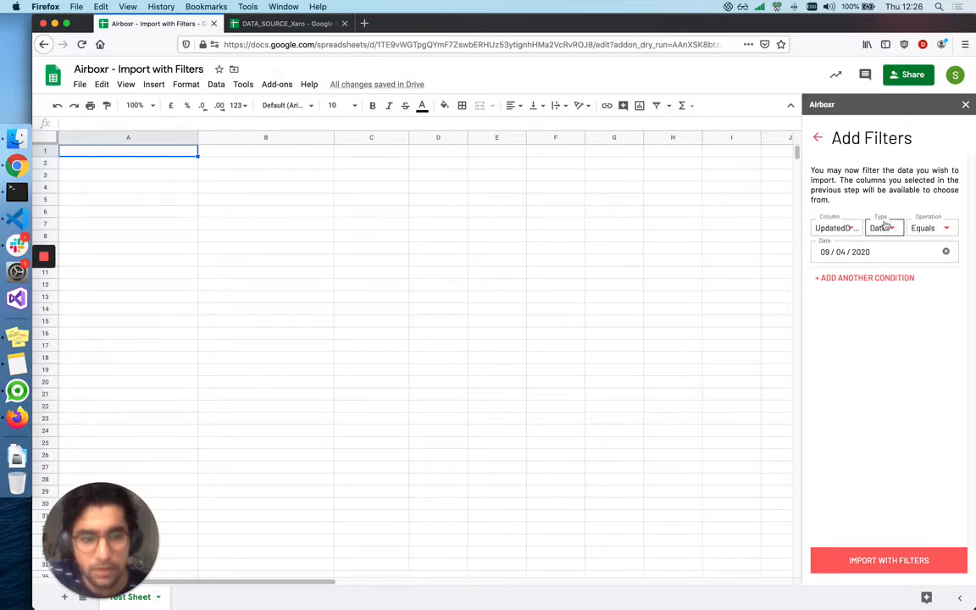
left_click(948, 230)
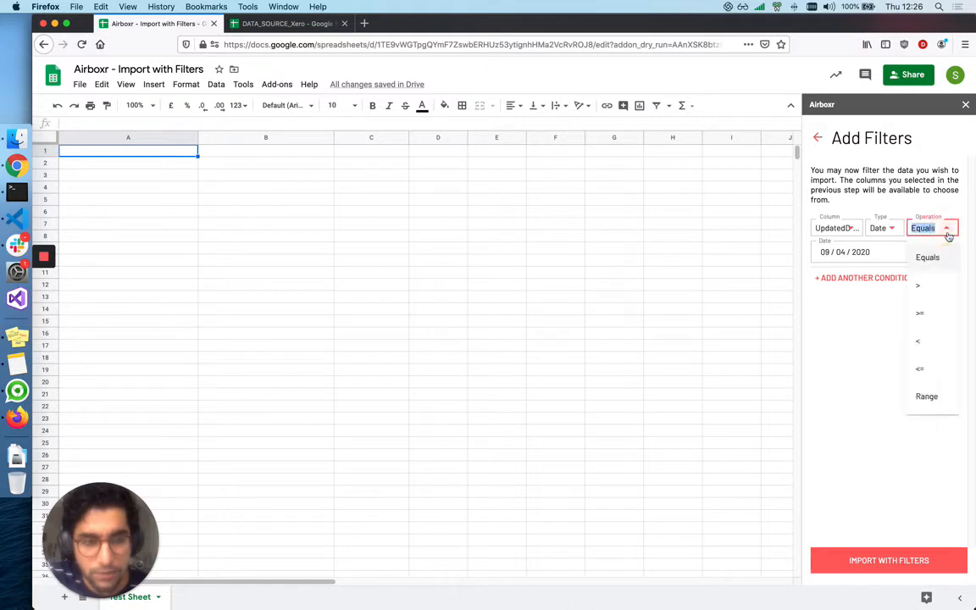
left_click(930, 348)
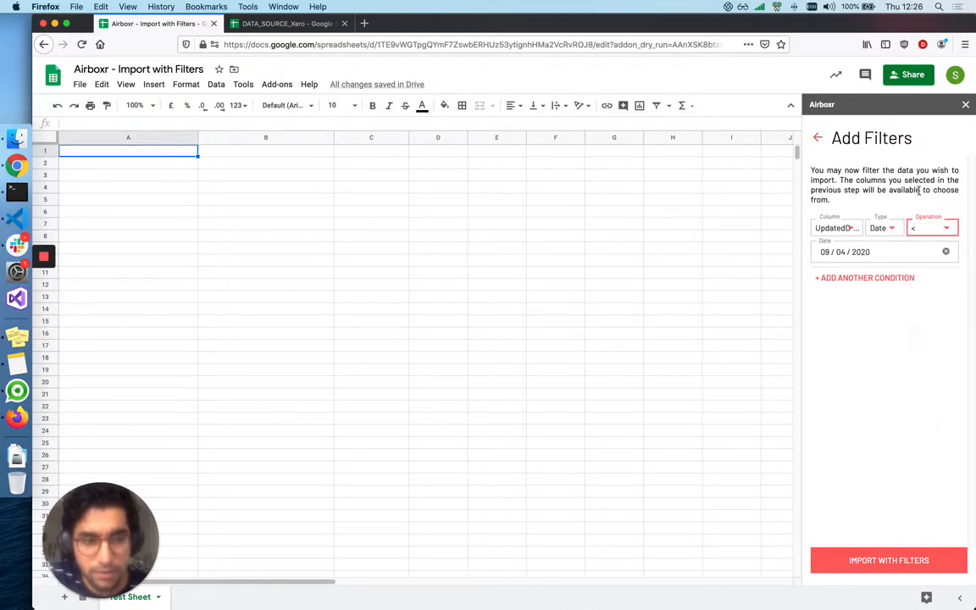
Set the UpdatedDateUTC filter date to 01/01/2020 and import the filtered contacts.
left_click(877, 252)
left_click(829, 287)
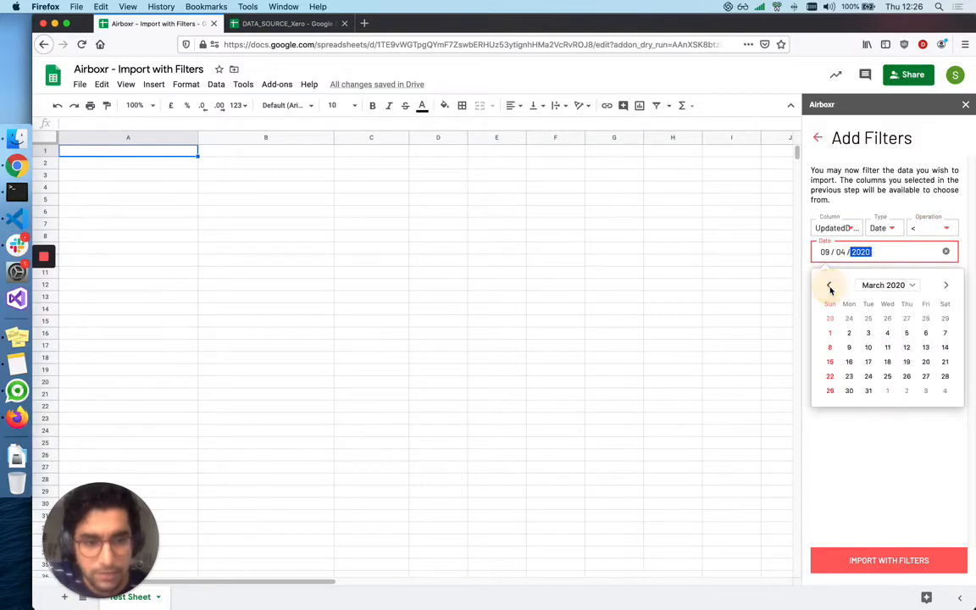
left_click(829, 287)
left_click(829, 287)
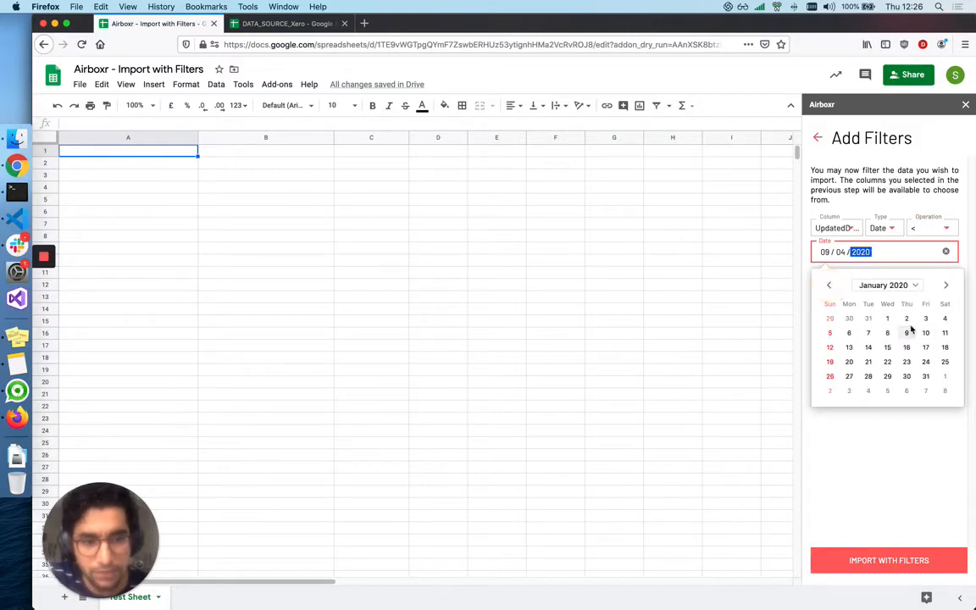
left_click(887, 322)
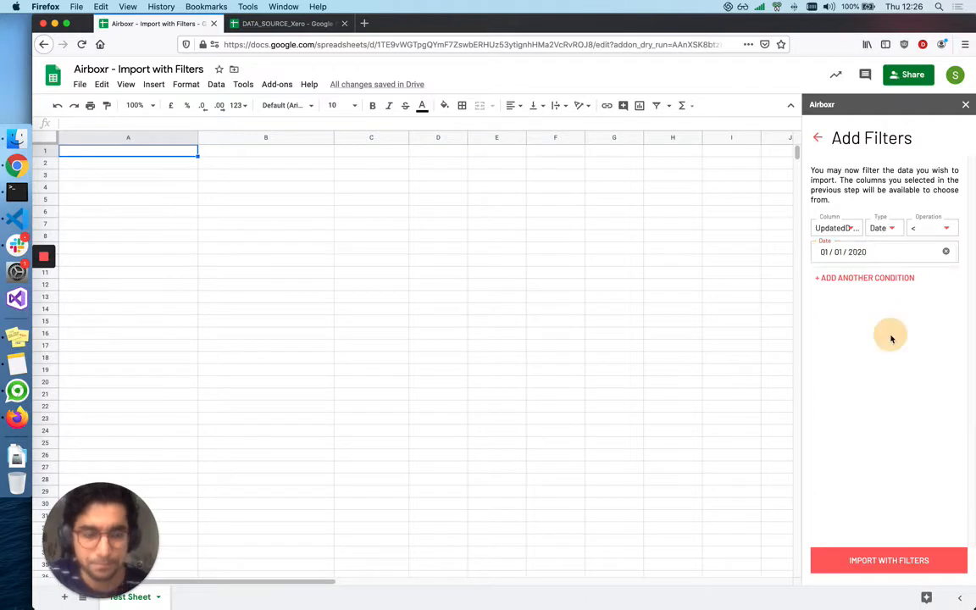
left_click(891, 562)
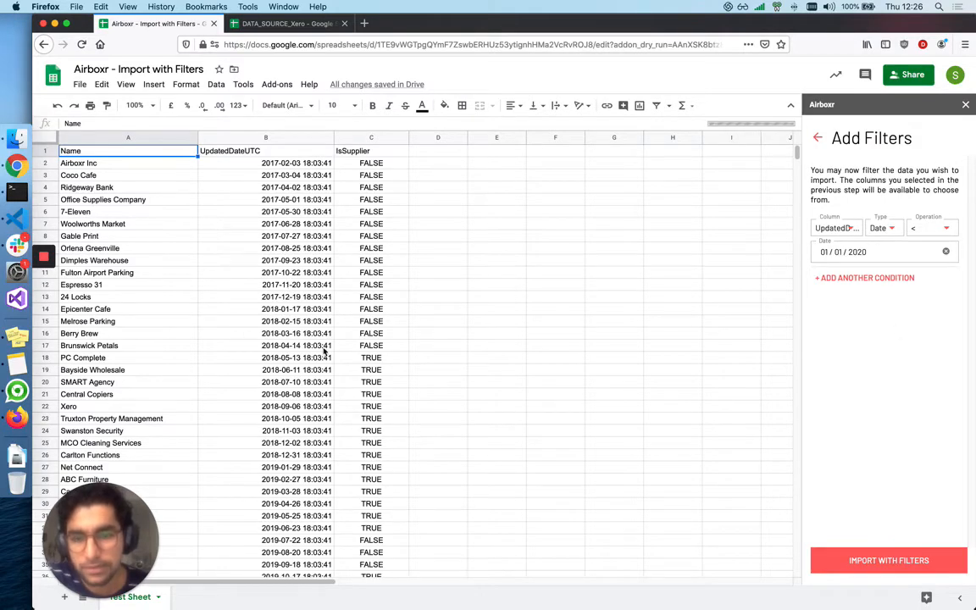
Check the UpdatedDateUTC values of the imported contacts from the first row to the last against the filter date.
scroll(254, 185, "down", 1)
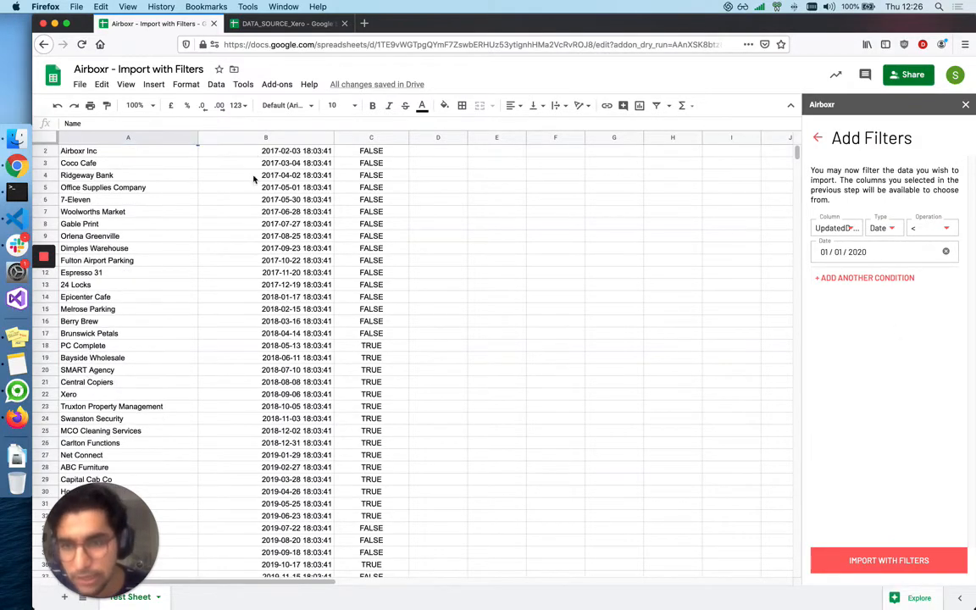
scroll(259, 174, "up", 1)
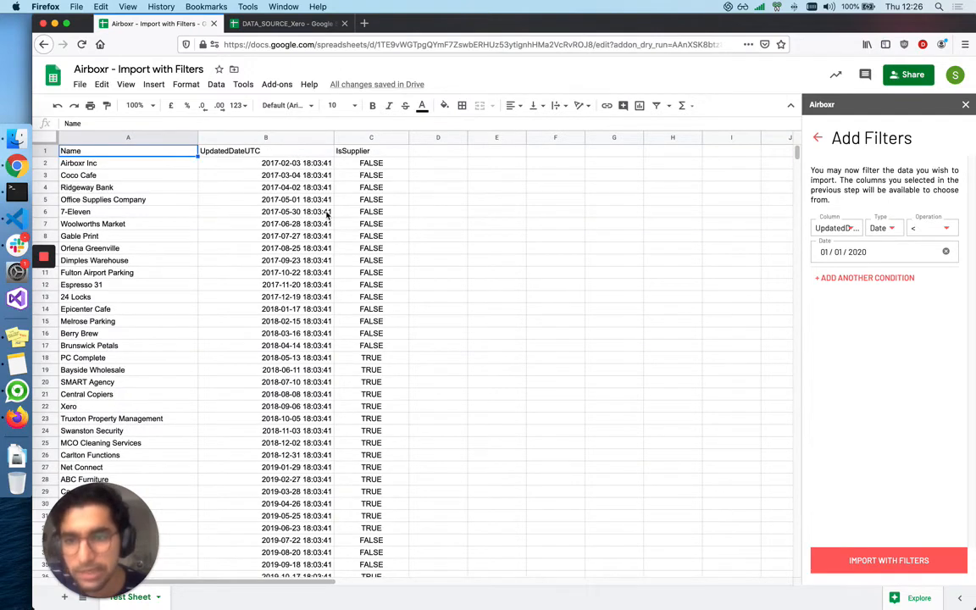
scroll(298, 225, "down", 2)
scroll(301, 231, "down", 5)
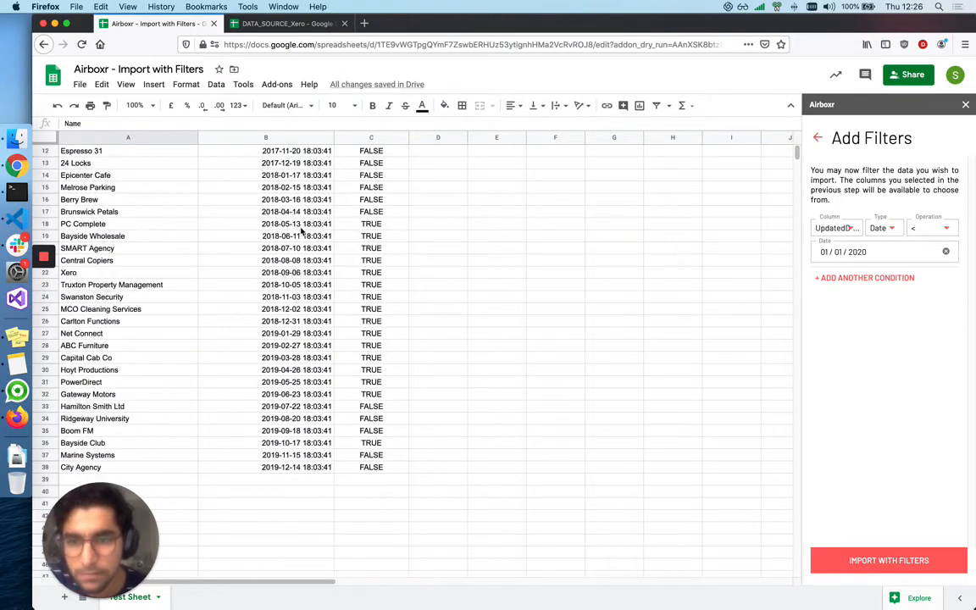
scroll(296, 246, "down", 3)
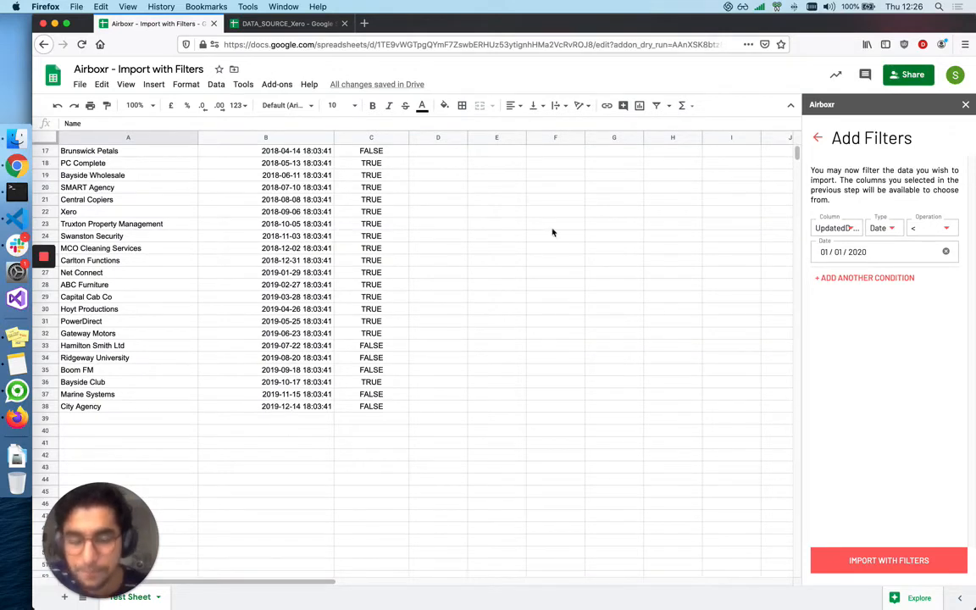
scroll(318, 301, "up", 5)
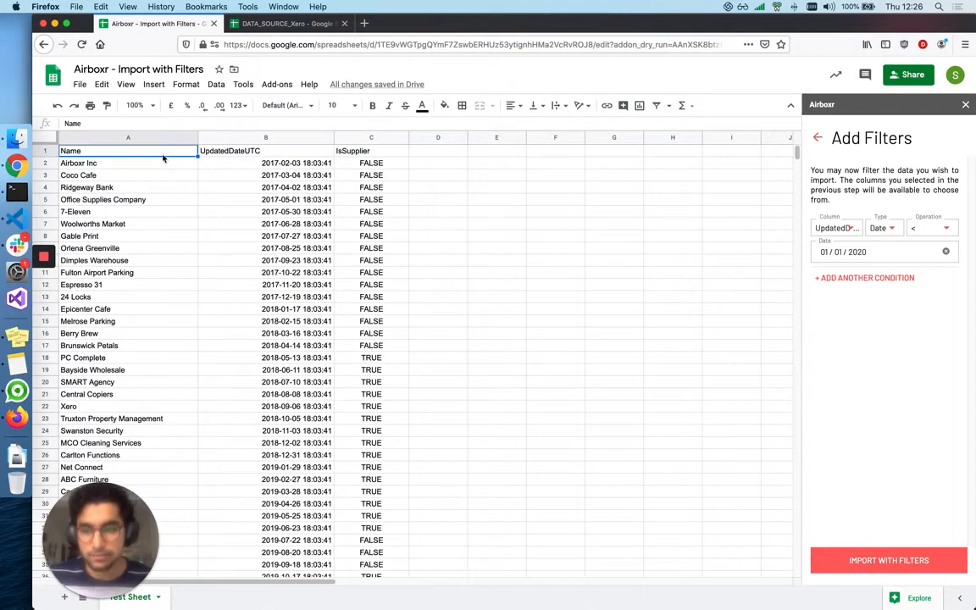
key("super+q")
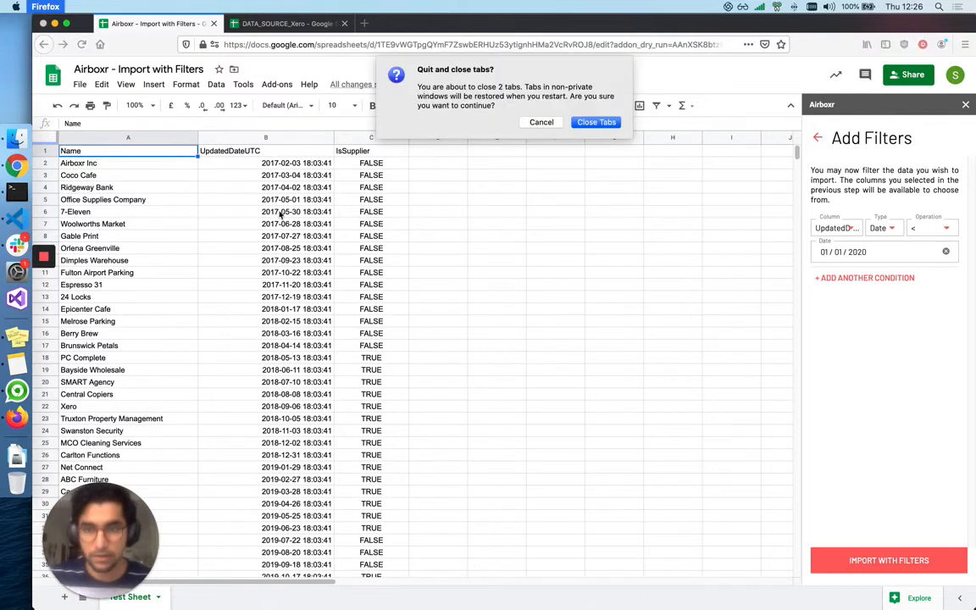
left_click(541, 123)
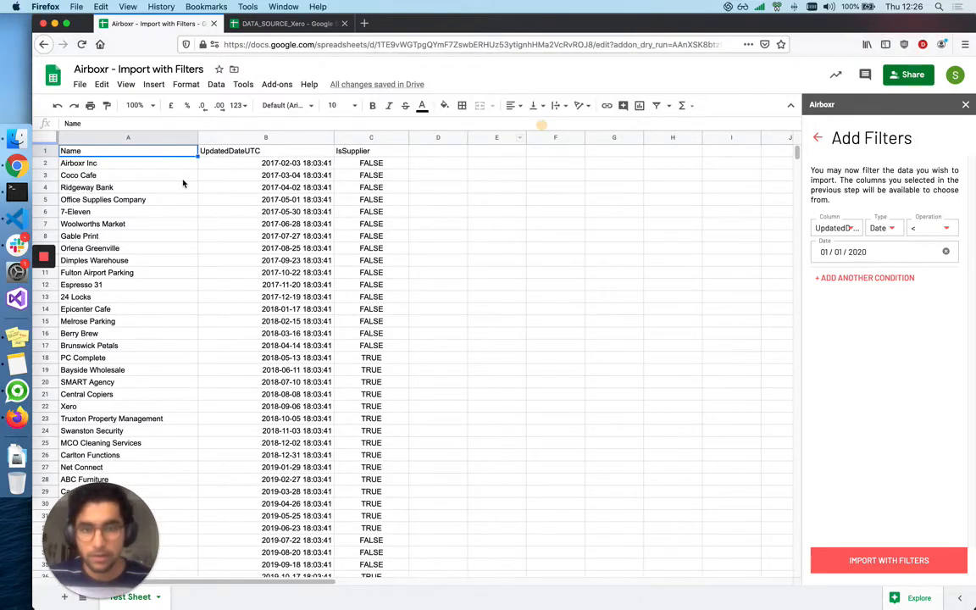
Delete all the imported contact data, including the header row, and make A1 the active cell.
left_click(162, 165)
key("super+shift+Down")
key("super+shift+Right")
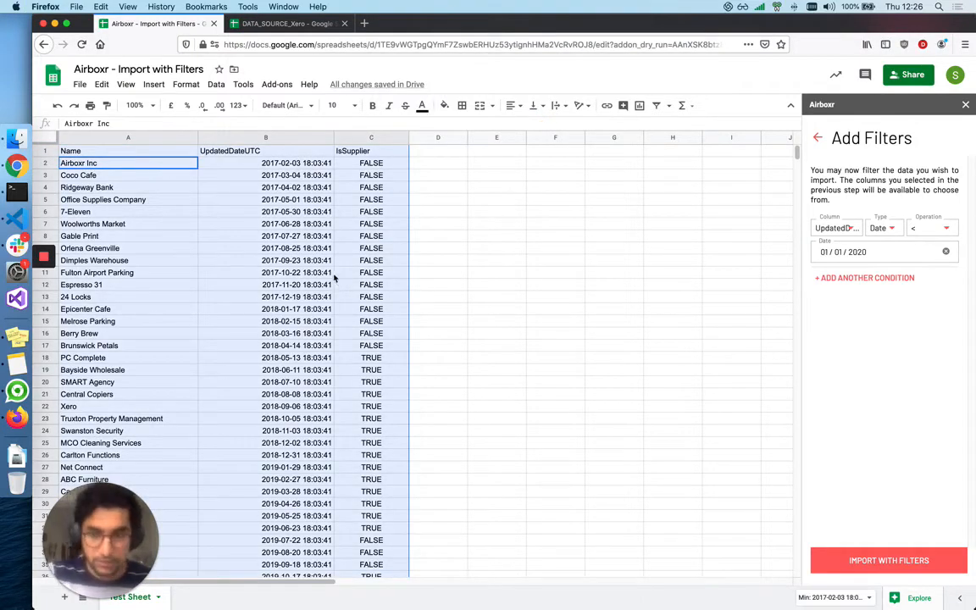
key("Delete")
left_click(113, 150)
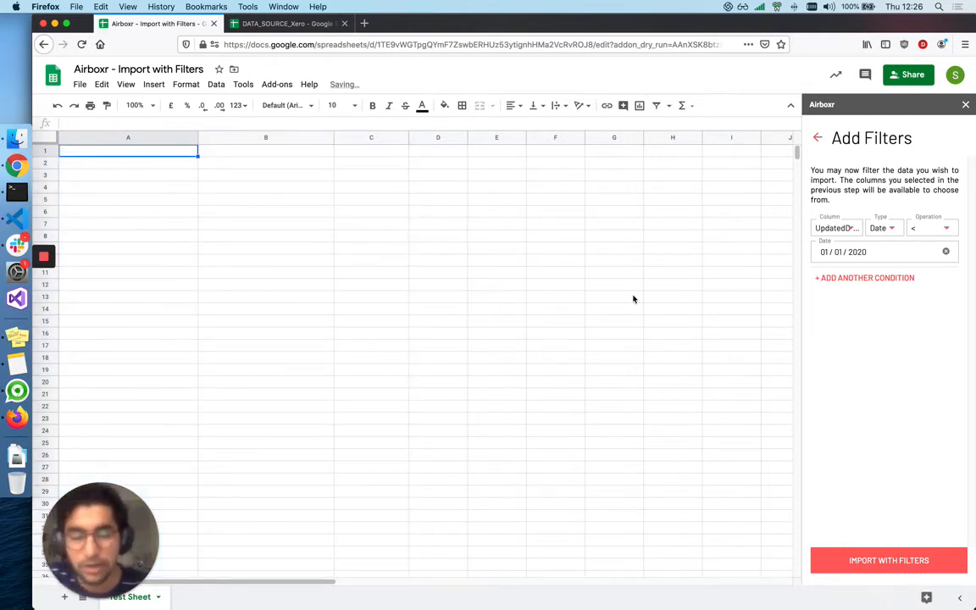
Change the UpdatedDateUTC filter operation to Range and set its start date to 01/01/2019.
left_click(947, 229)
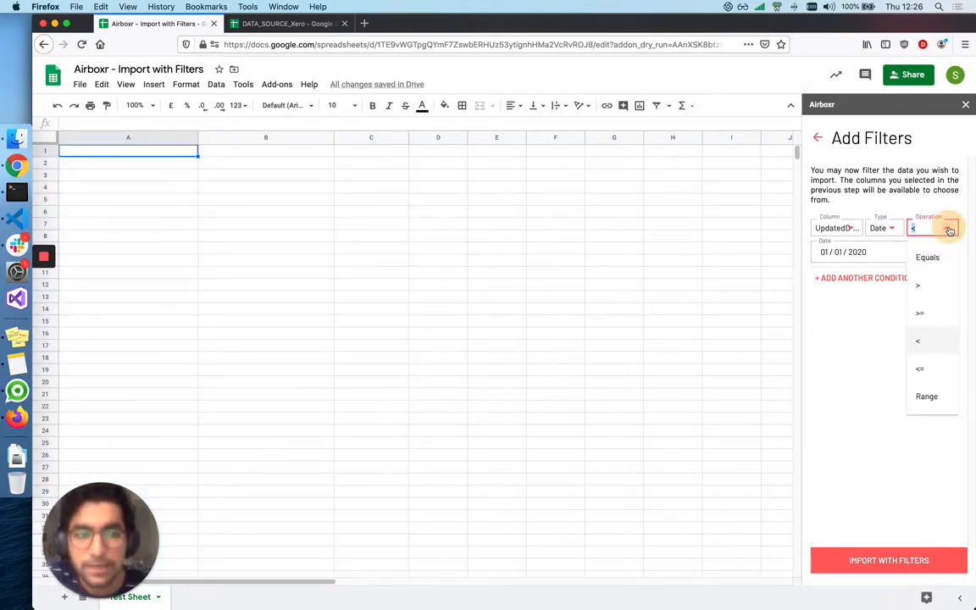
left_click(928, 397)
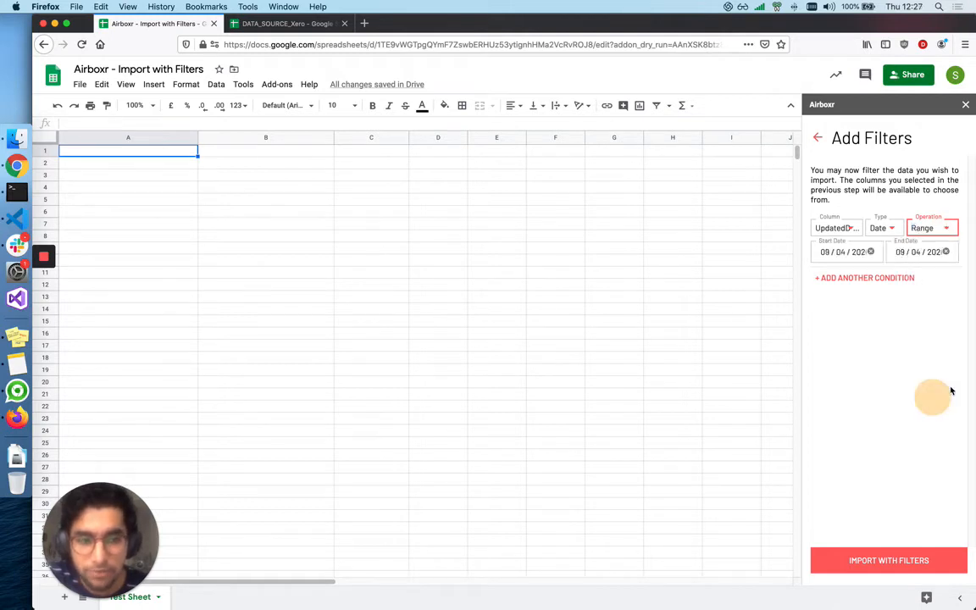
left_click(830, 256)
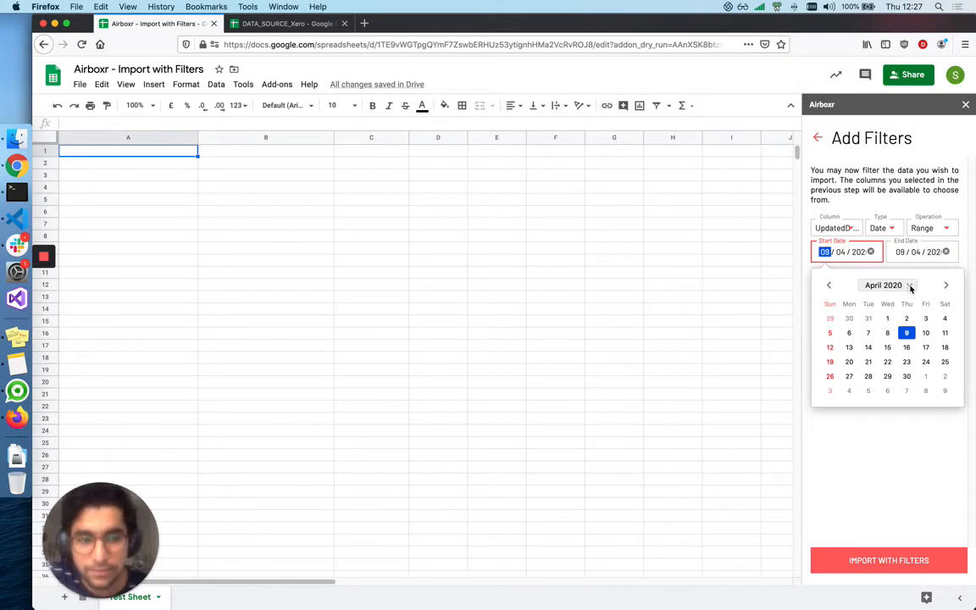
left_click(911, 288)
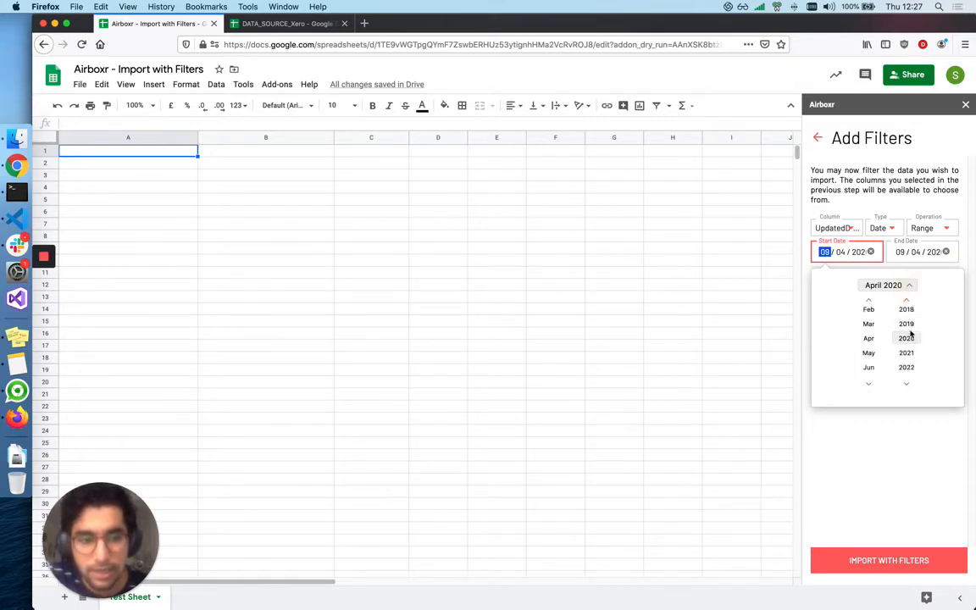
left_click(911, 322)
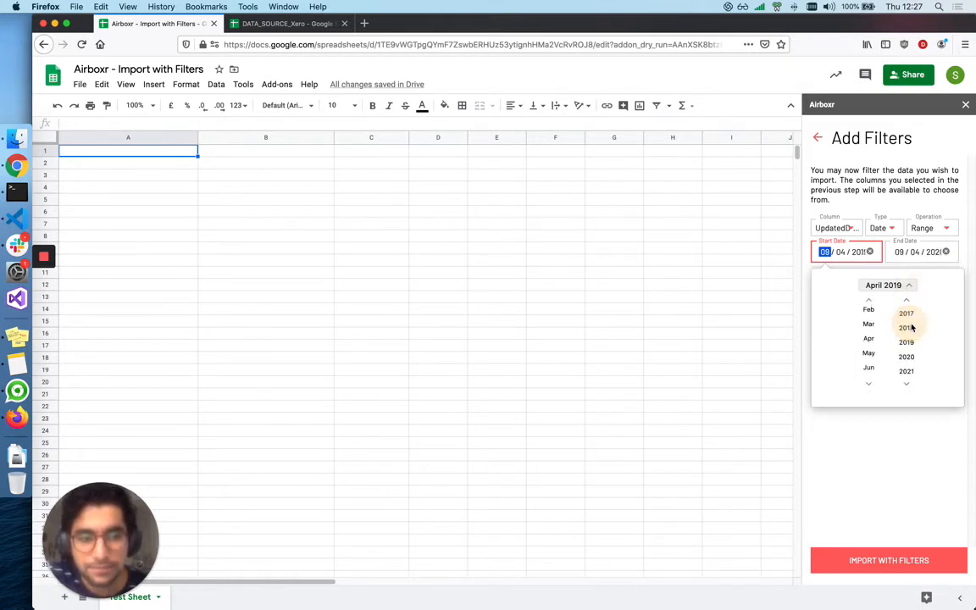
left_click(869, 301)
left_click(868, 313)
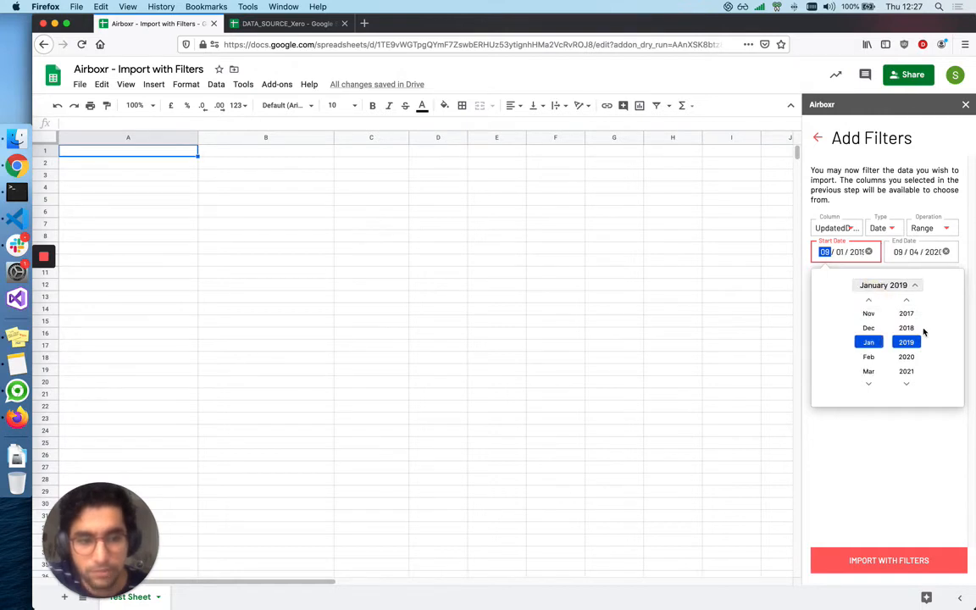
left_click(909, 288)
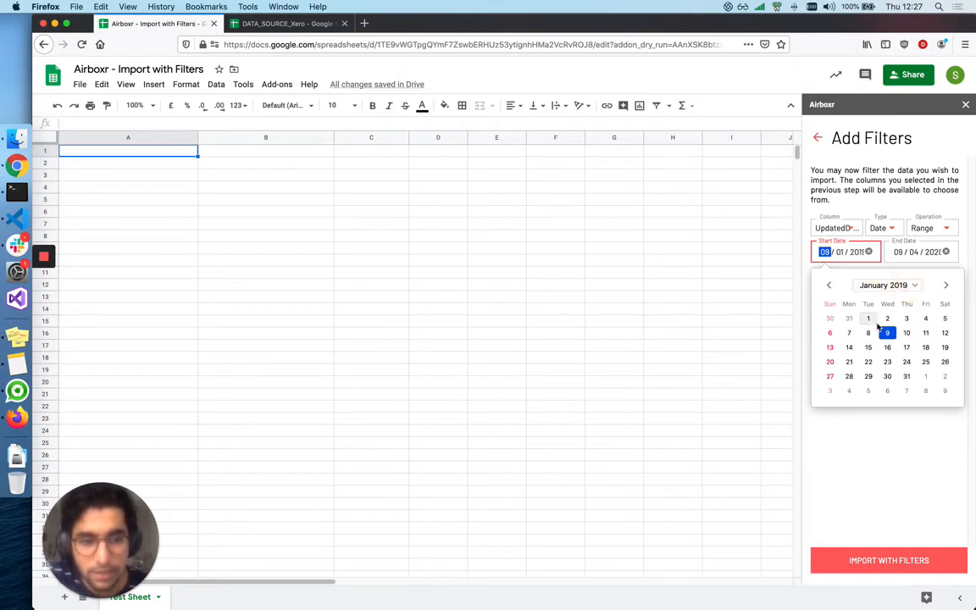
left_click(866, 318)
Set the UpdatedDateUTC range's end date to 01/01/2020 and import the filtered contacts.
left_click(923, 252)
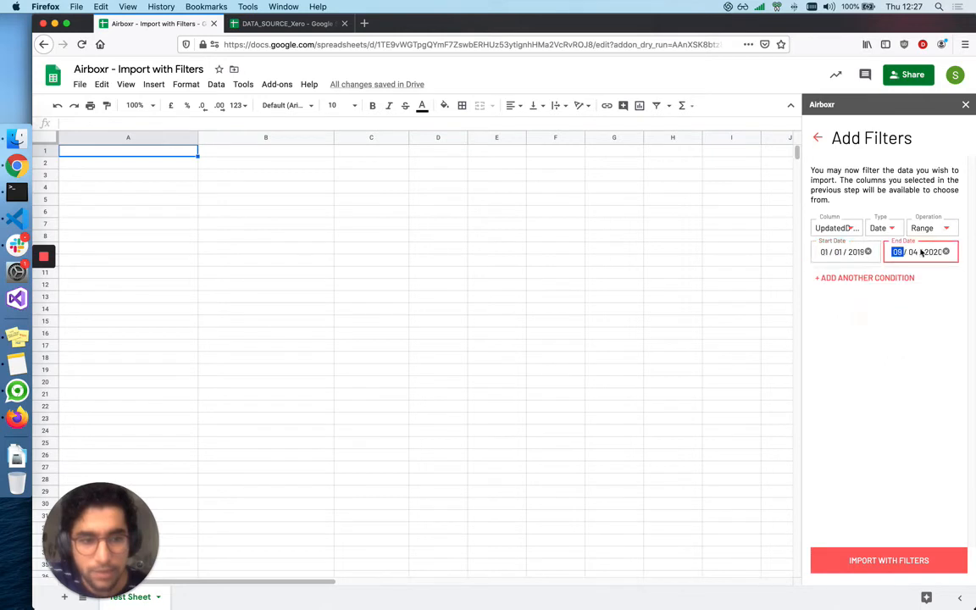
left_click(900, 285)
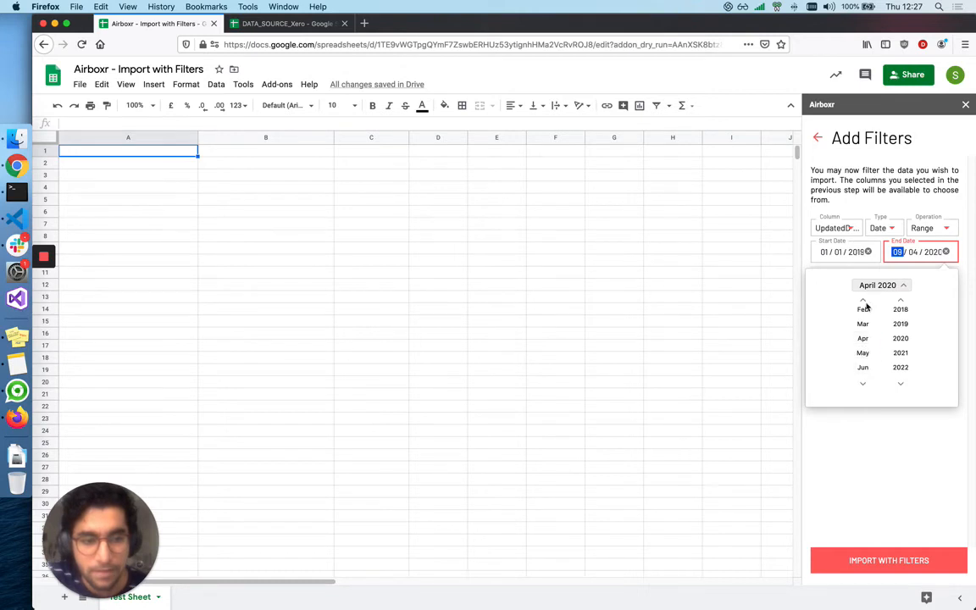
scroll(865, 307, "up", 3)
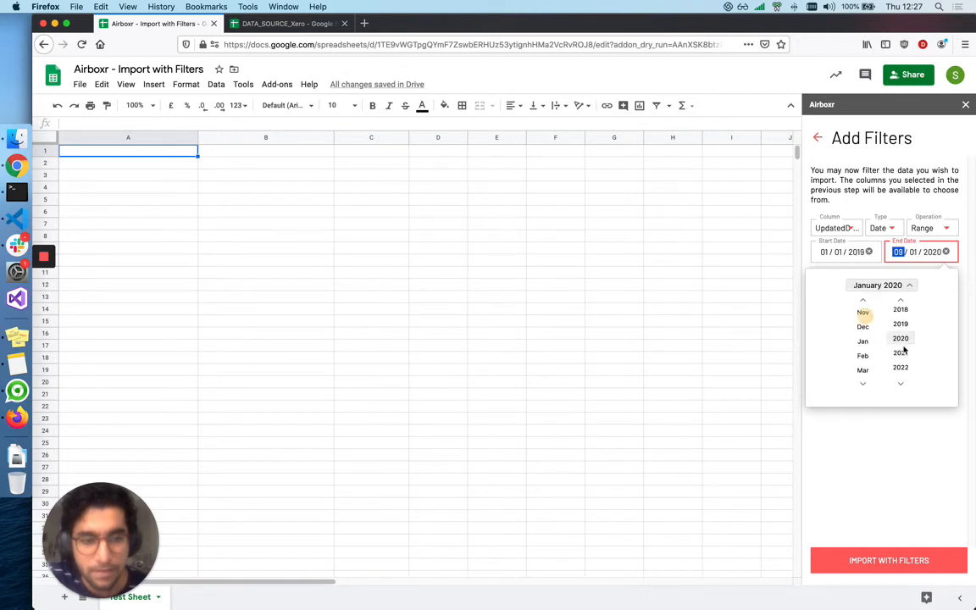
left_click(890, 286)
left_click(881, 318)
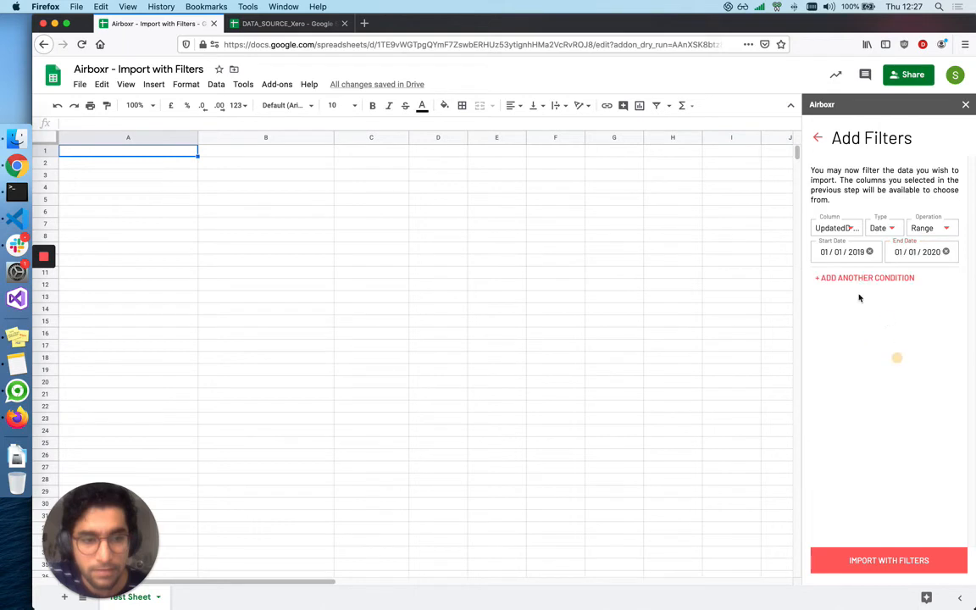
left_click(867, 562)
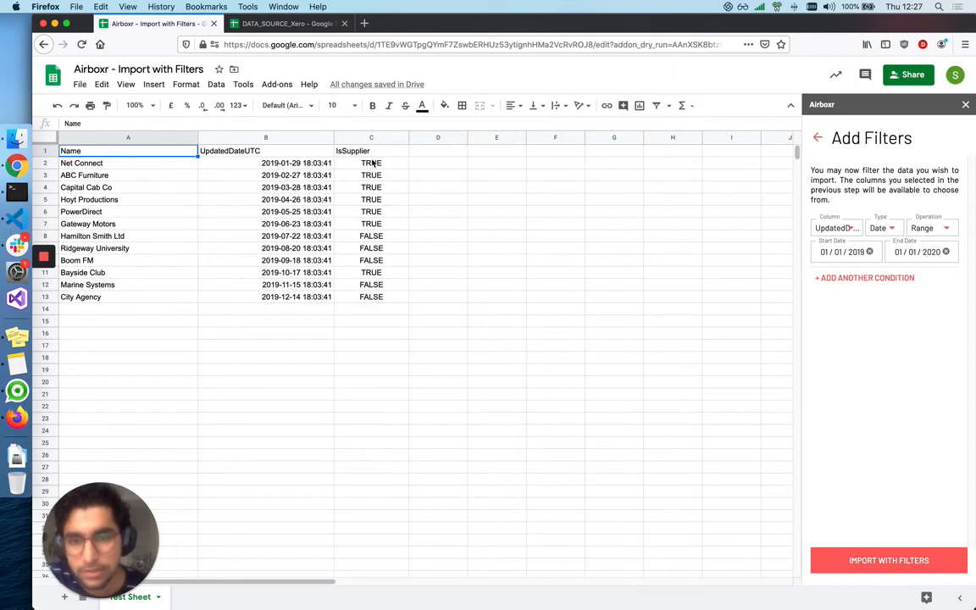
Add a second filter condition, and clear the imported contacts from the sheet with A1 as the active cell.
left_click(896, 281)
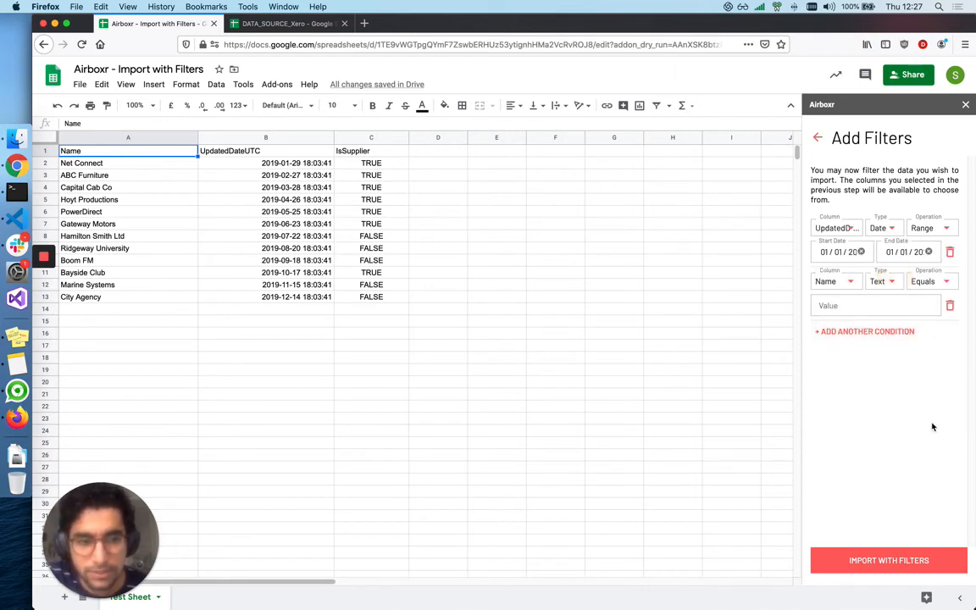
left_click(371, 297, "shift")
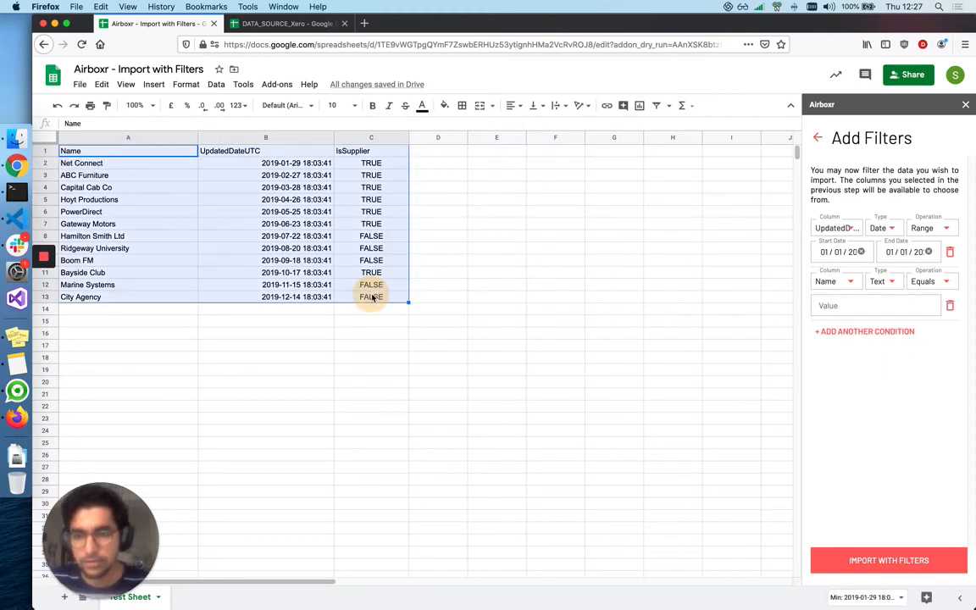
key("Delete")
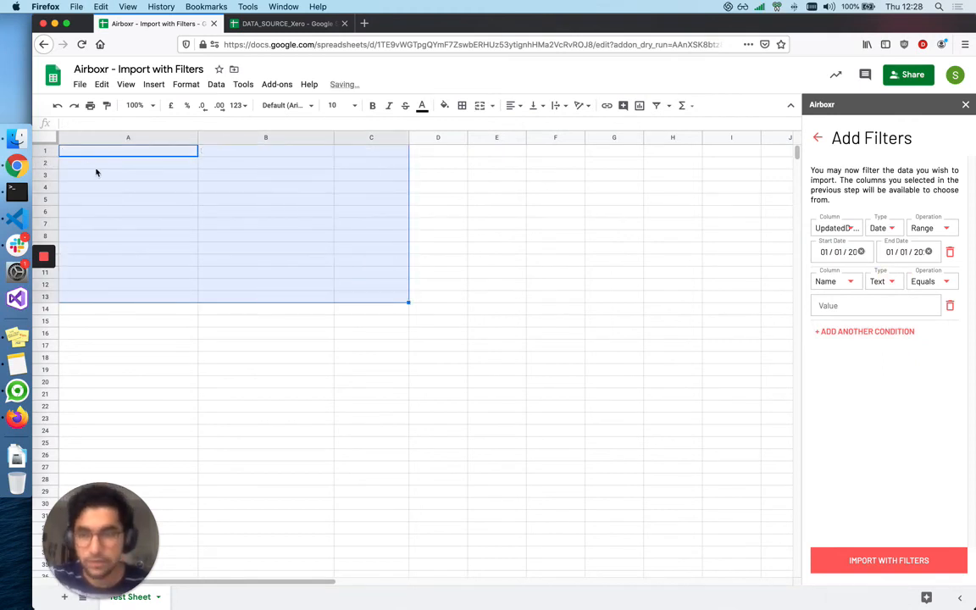
left_click(111, 173)
left_click(120, 152)
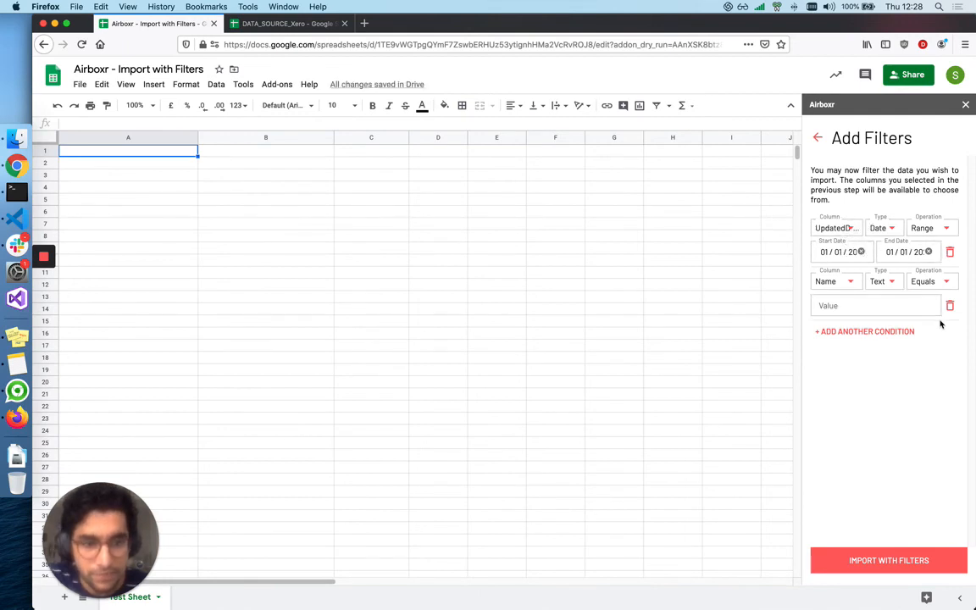
Set the second condition to IsSupplier Is TRUE and import the contacts with both filters.
left_click(834, 281)
left_click(824, 369)
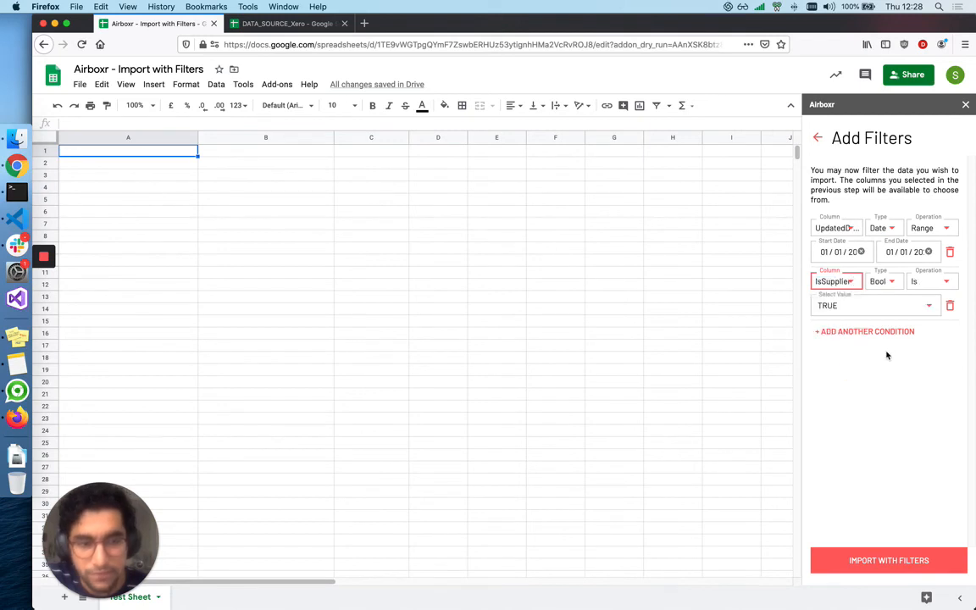
left_click(951, 410)
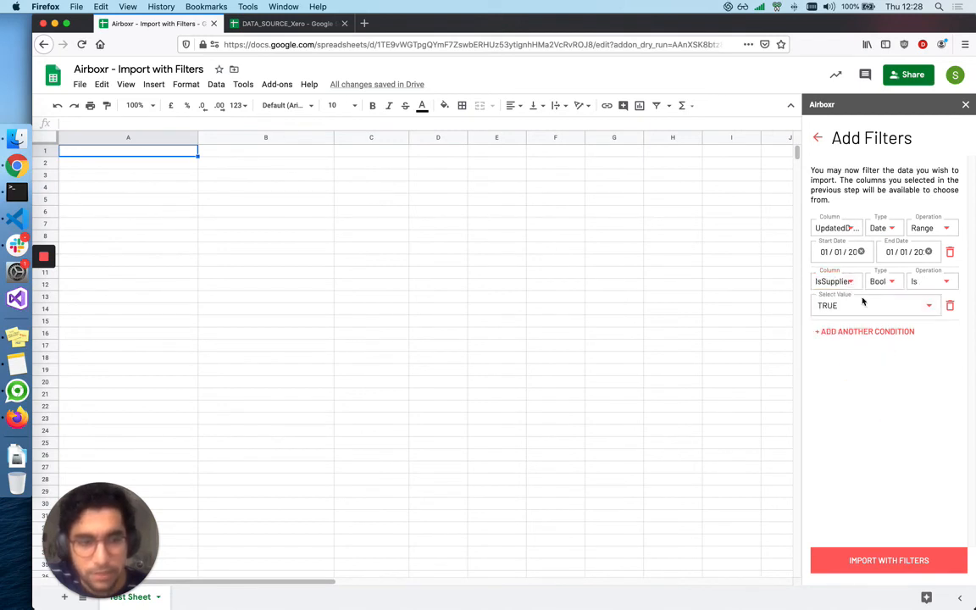
left_click(928, 308)
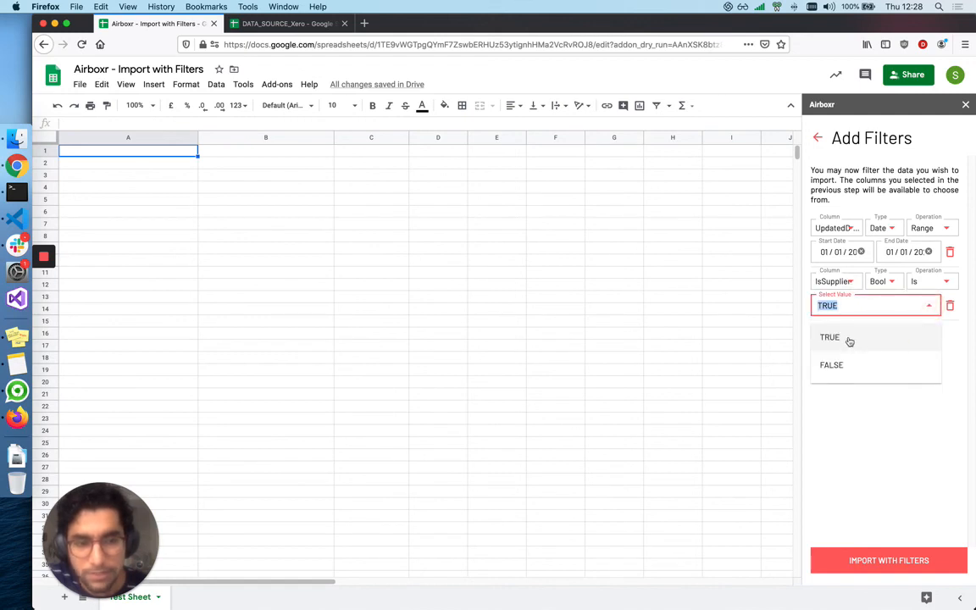
left_click(849, 338)
left_click(908, 383)
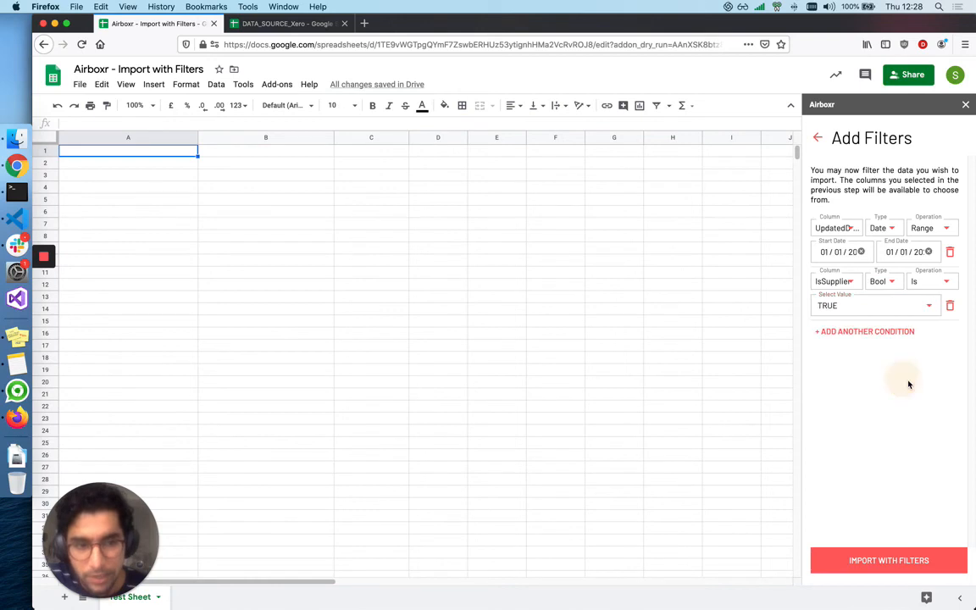
left_click(903, 566)
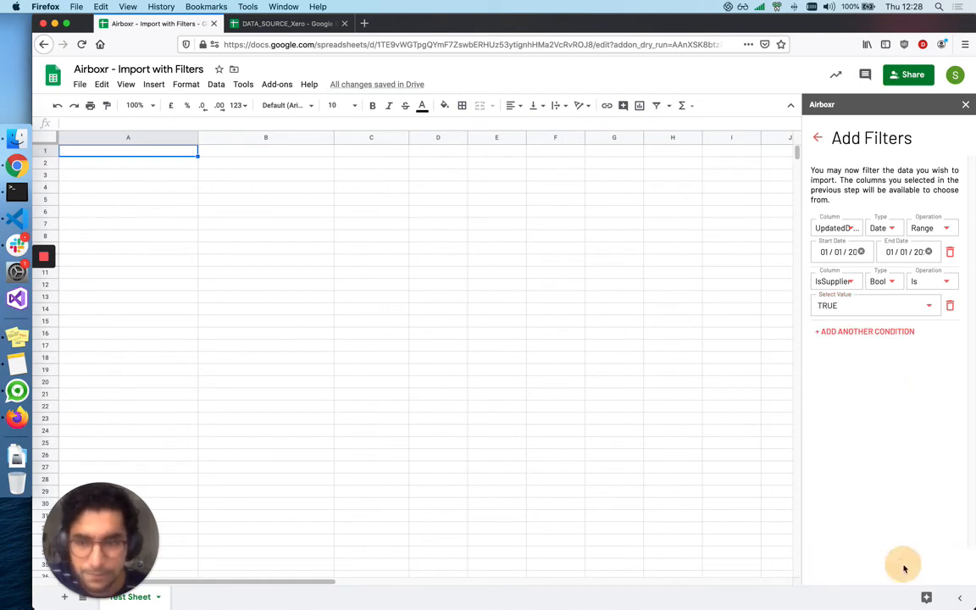